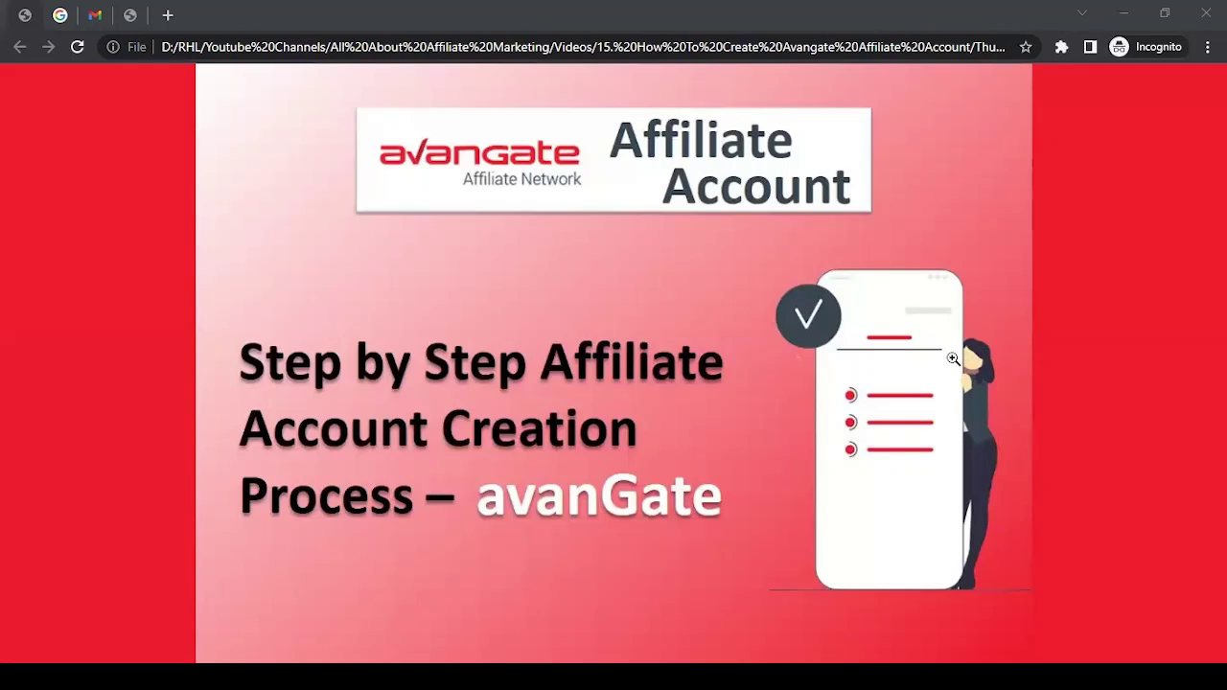
# - Search Google for avangate and open the Avangate Affiliate Network website
pyautogui.click(65, 11)
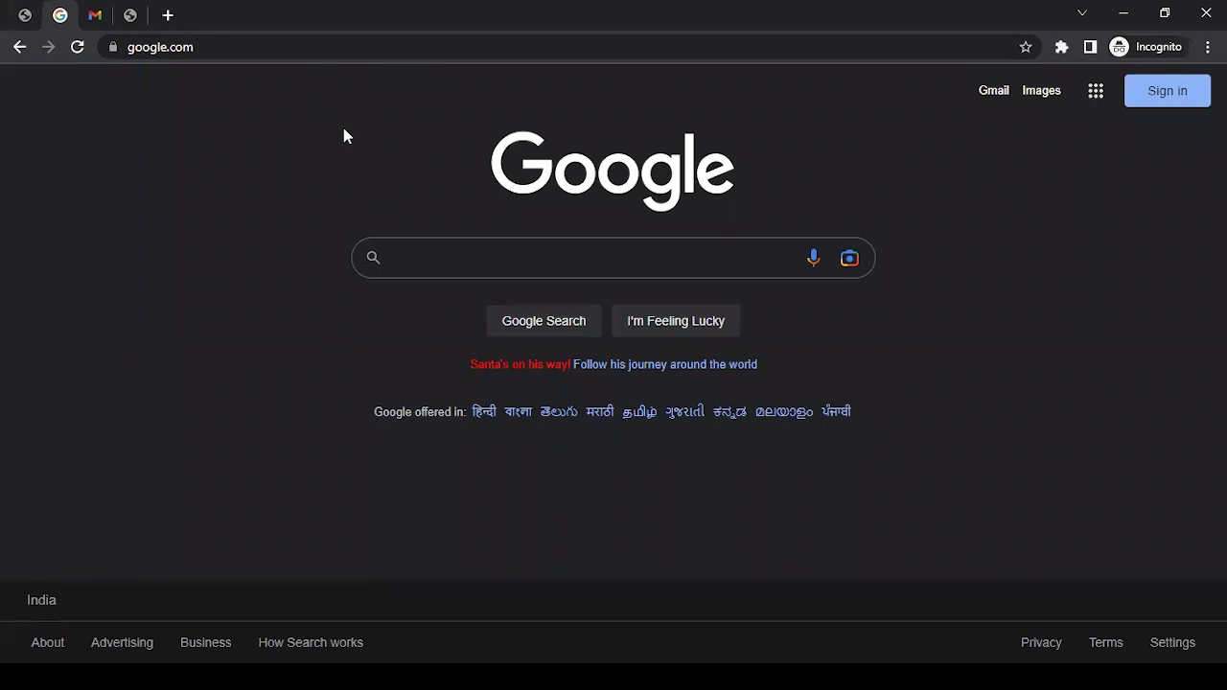
pyautogui.click(465, 258)
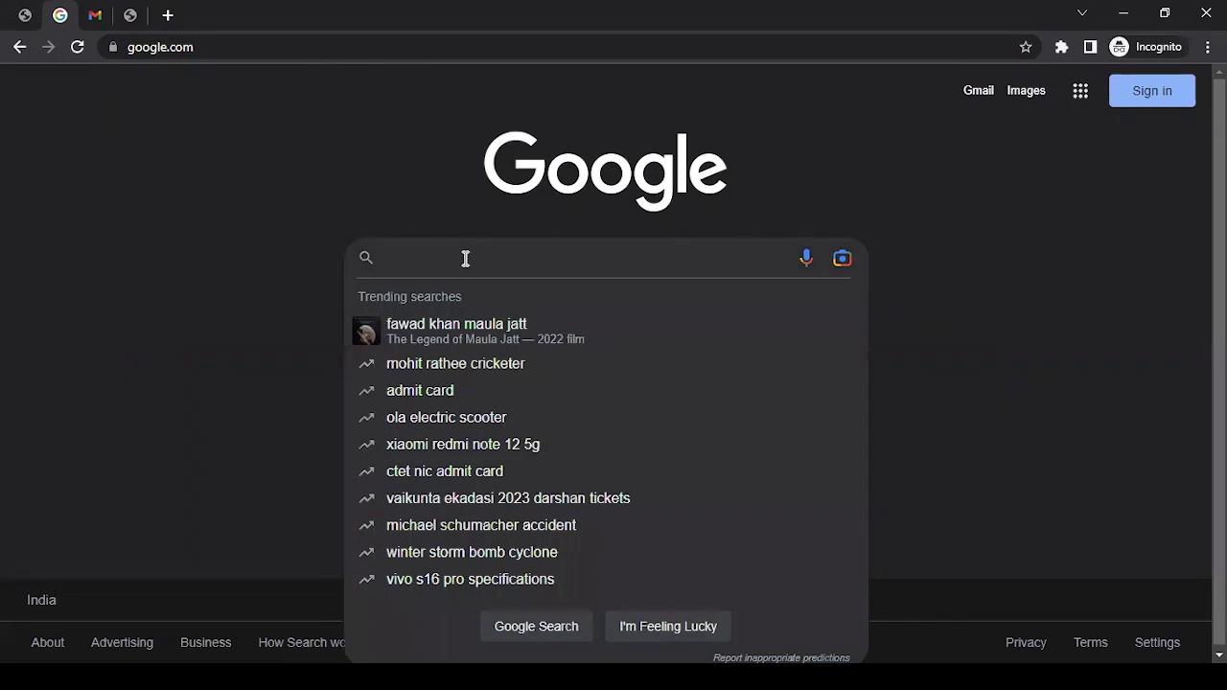
pyautogui.write('avan')
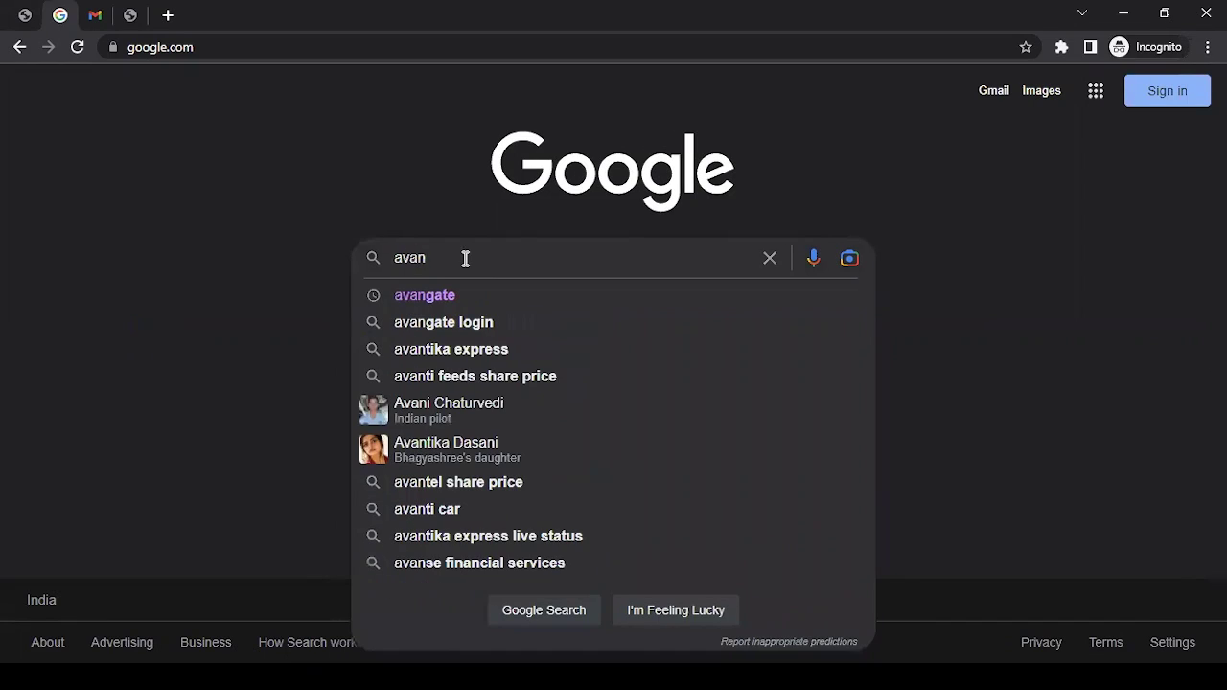
pyautogui.press('Down')
pyautogui.press('Return')
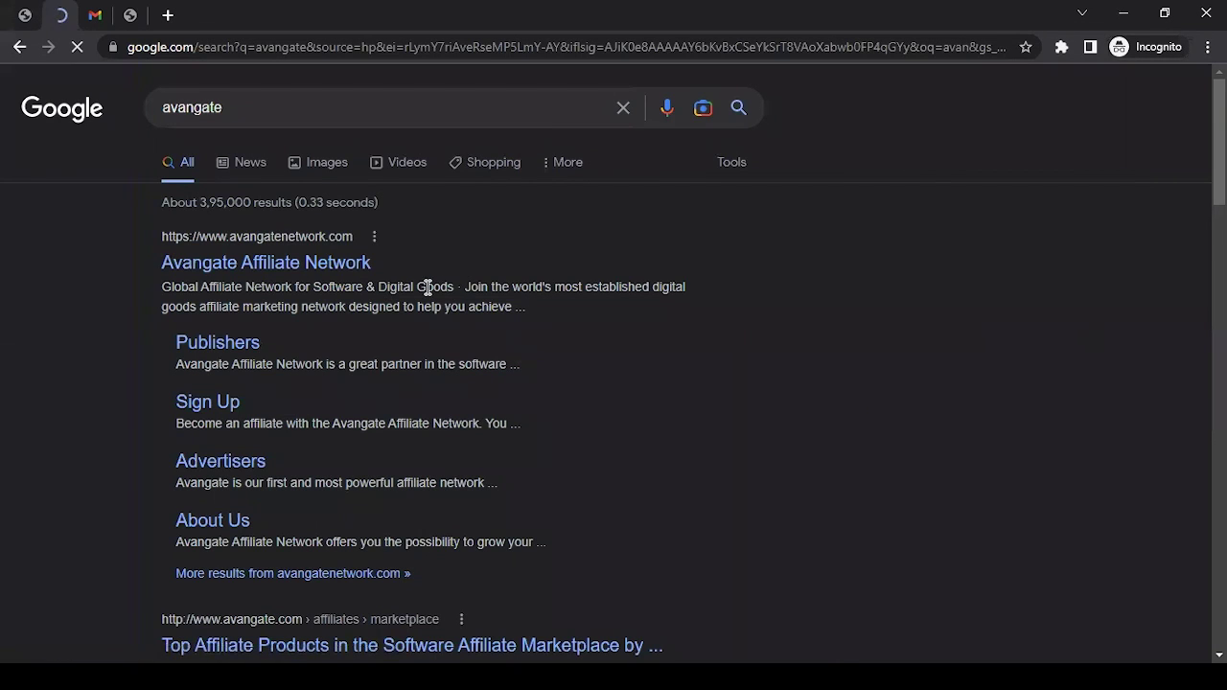
pyautogui.click(274, 263)
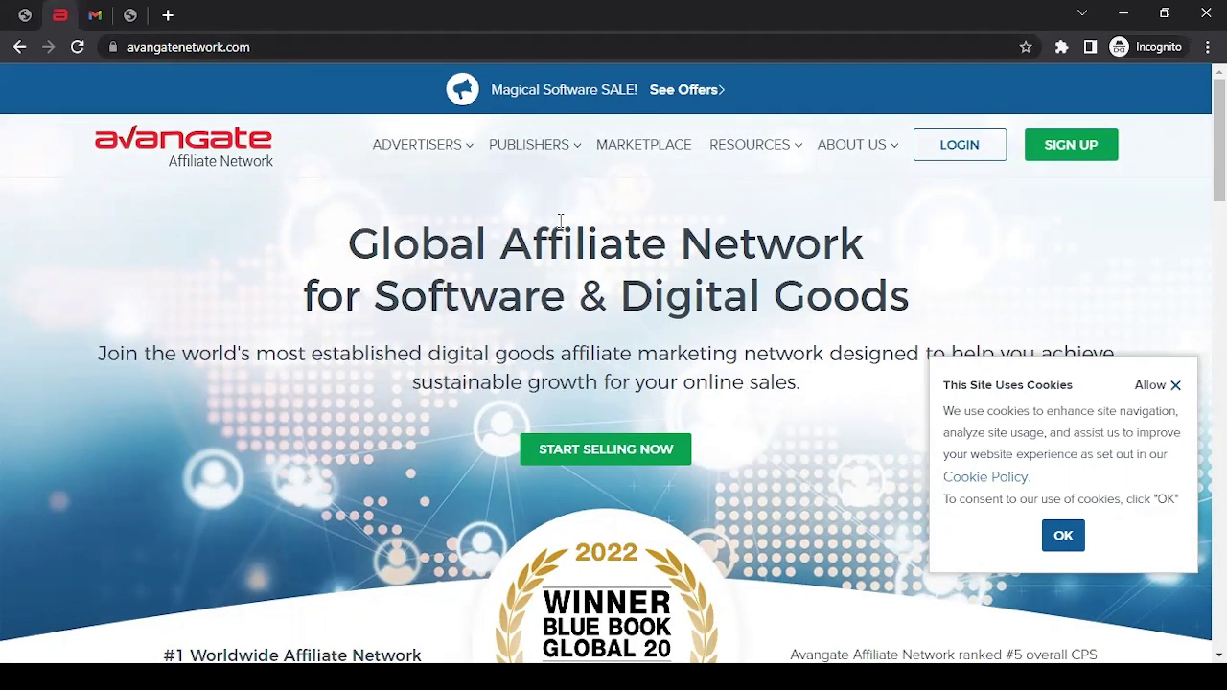
# - Open the affiliate sign-up form and accept the site's cookie notice
pyautogui.moveTo(530, 174)
pyautogui.moveTo(446, 156)
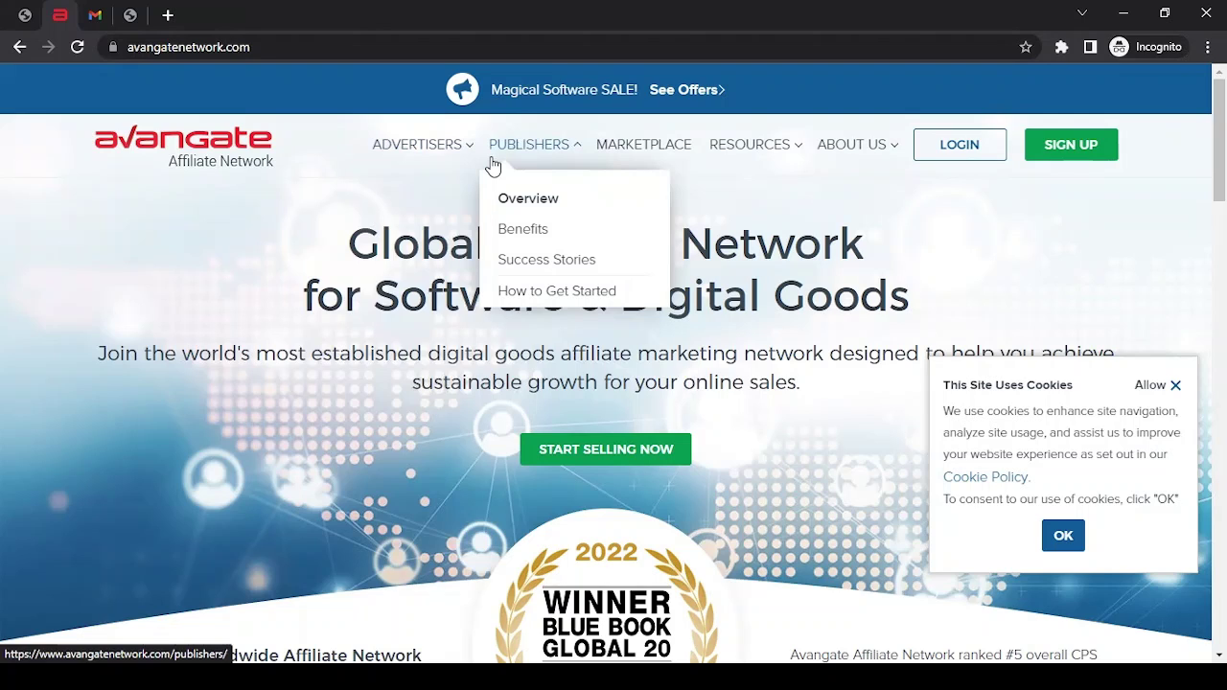
pyautogui.click(1065, 163)
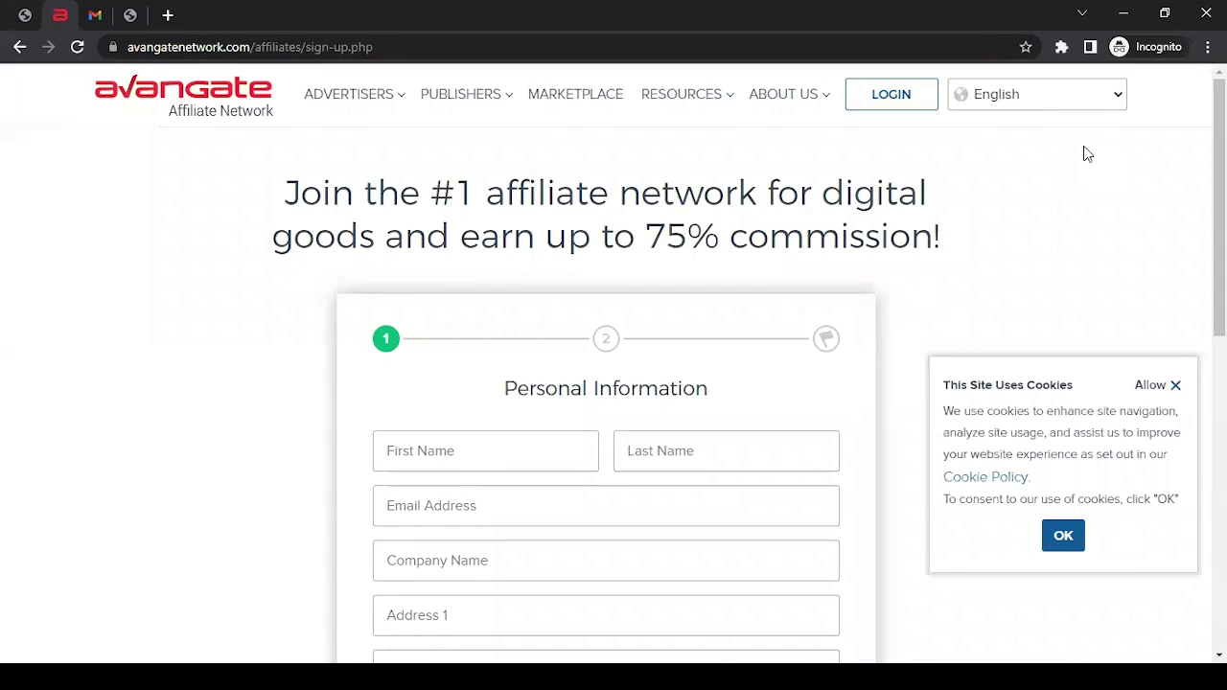
pyautogui.scroll(-3, 278, 333)
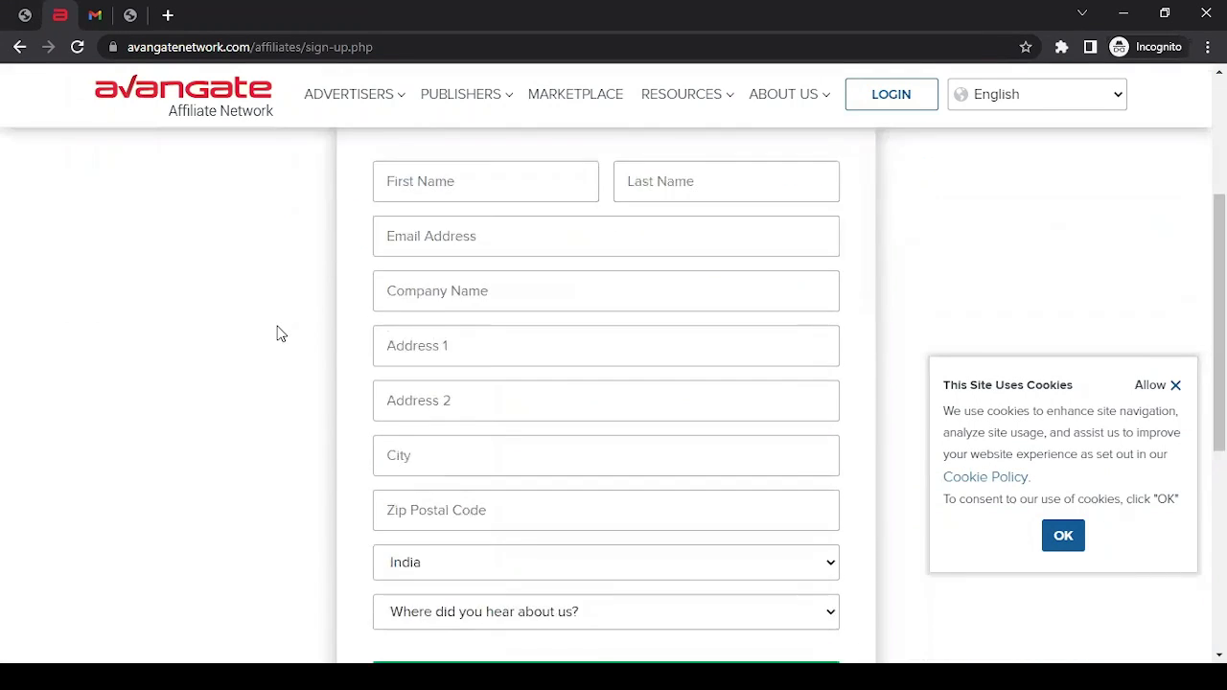
pyautogui.scroll(1, 278, 333)
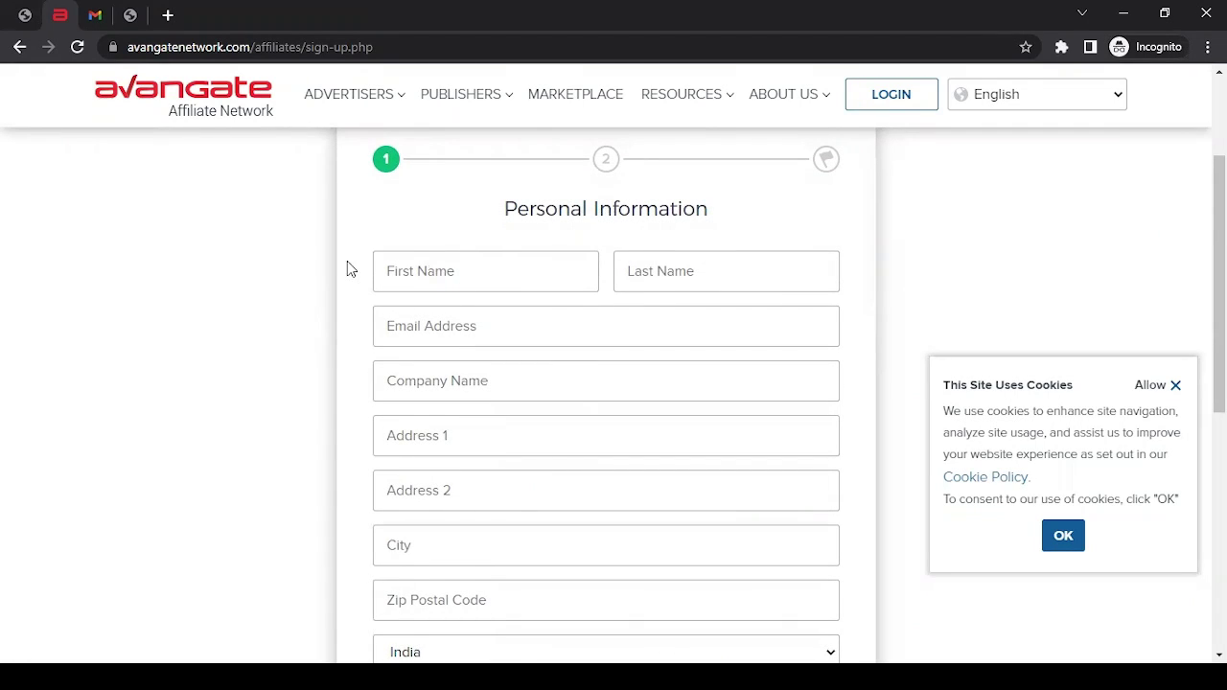
pyautogui.scroll(-1, 347, 268)
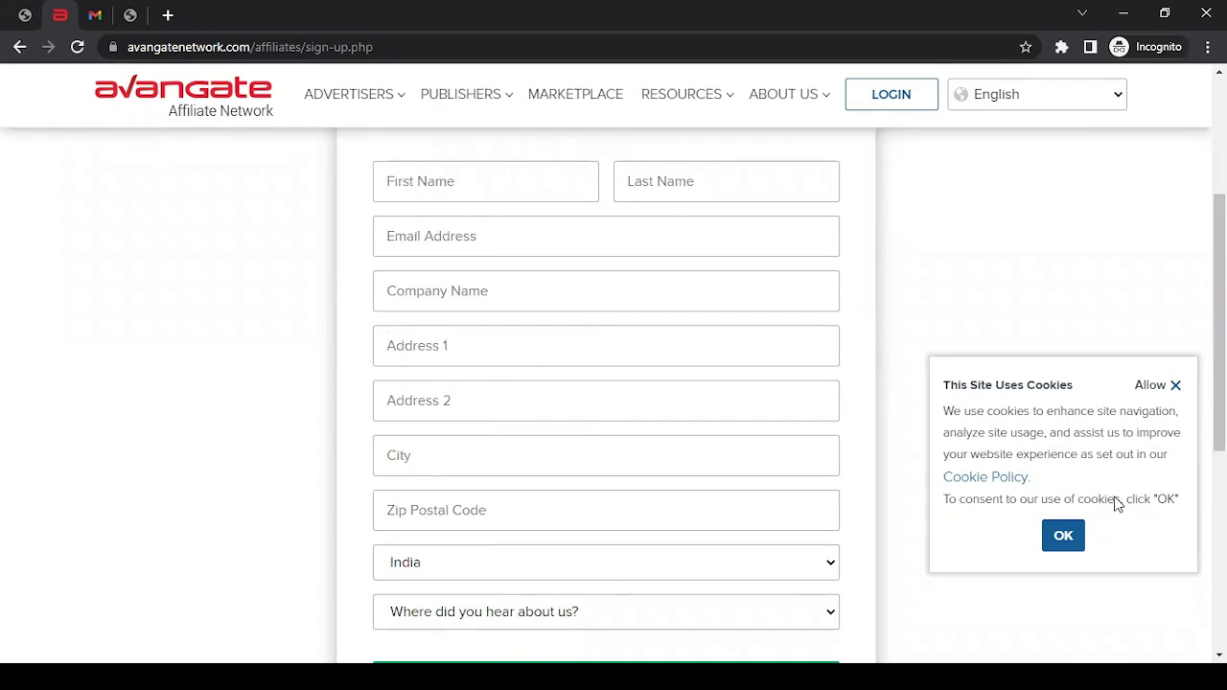
pyautogui.click(1066, 537)
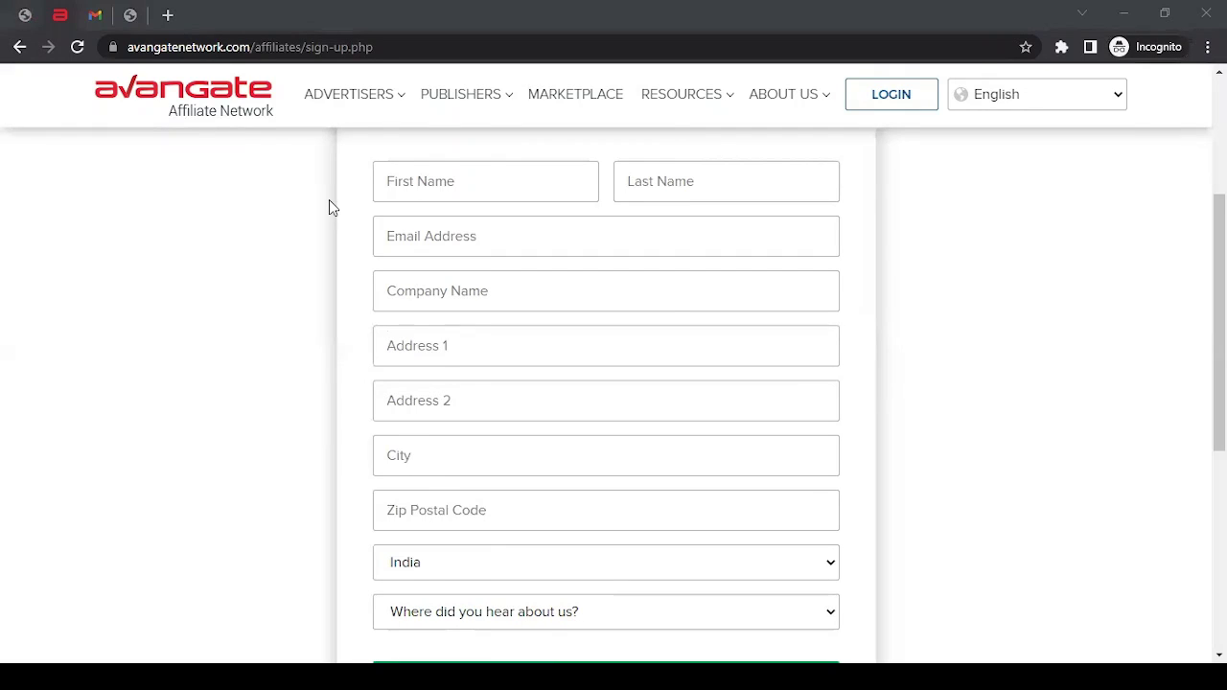
# - Enter the applicant's first name, last name and e-mail address in the personal information form
pyautogui.click(467, 179)
pyautogui.write('John')
pyautogui.press('Tab')
pyautogui.write('LNU')
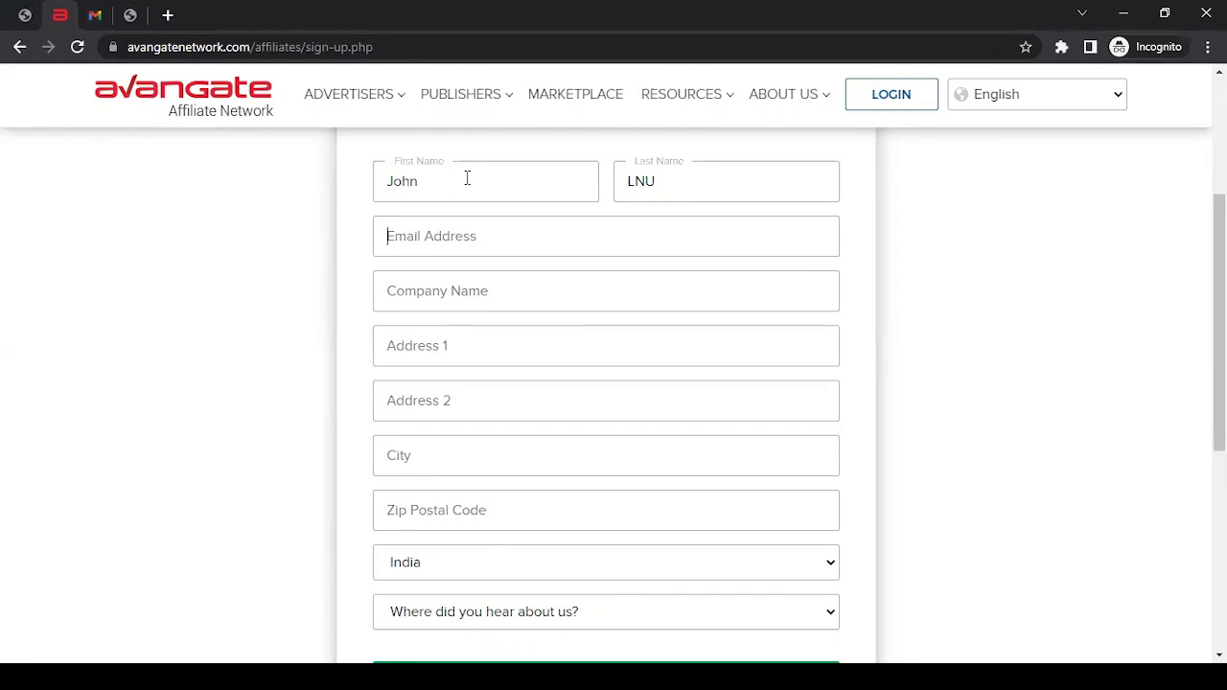
pyautogui.hotkey('alt', 'Tab')
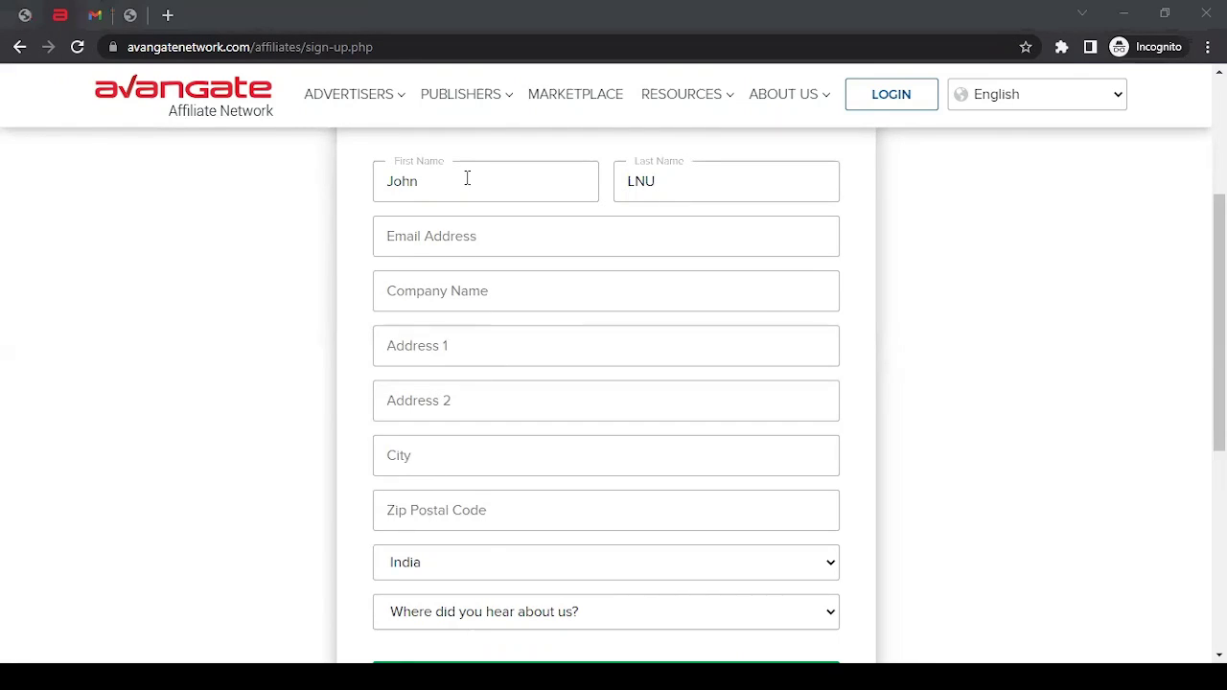
pyautogui.hotkey('alt', 'Tab')
pyautogui.hotkey('ctrl', 'v')
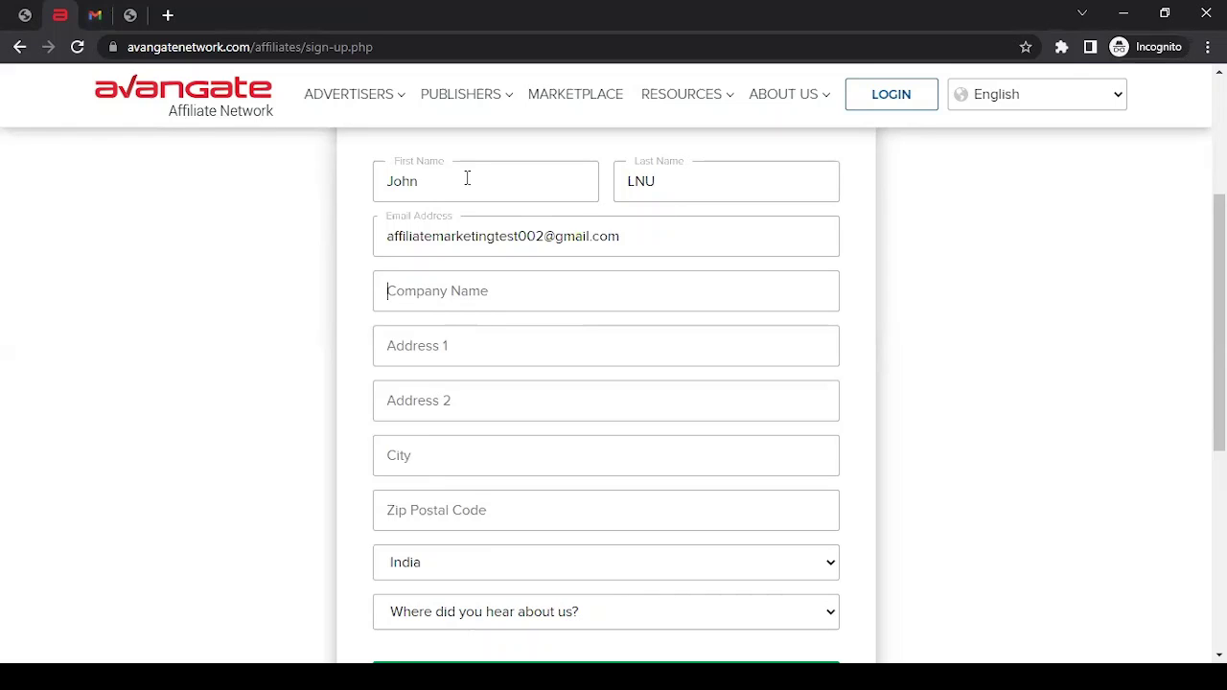
# - Enter All About Affiliate Marketing as the company name and fill in both address lines
pyautogui.press('Tab')
pyautogui.write('All About Affiliate Marketing')
pyautogui.press('Tab')
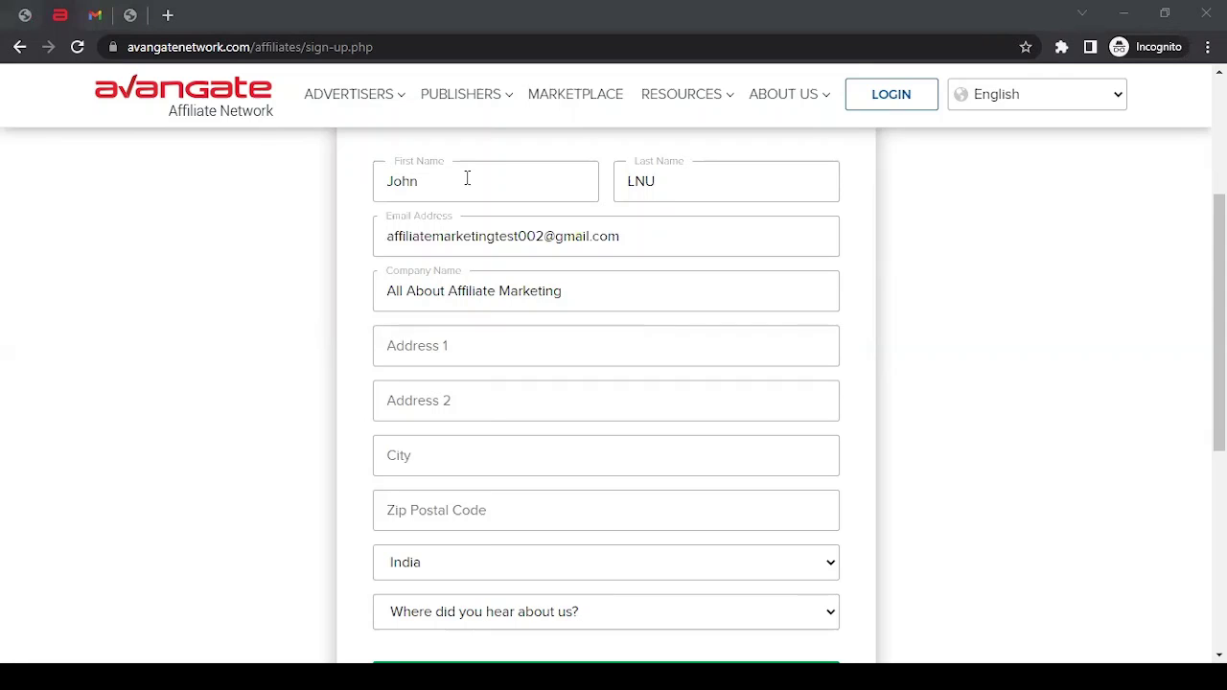
pyautogui.hotkey('ctrl', 'v')
pyautogui.press('Tab')
pyautogui.hotkey('ctrl', 'v')
pyautogui.press('Tab')
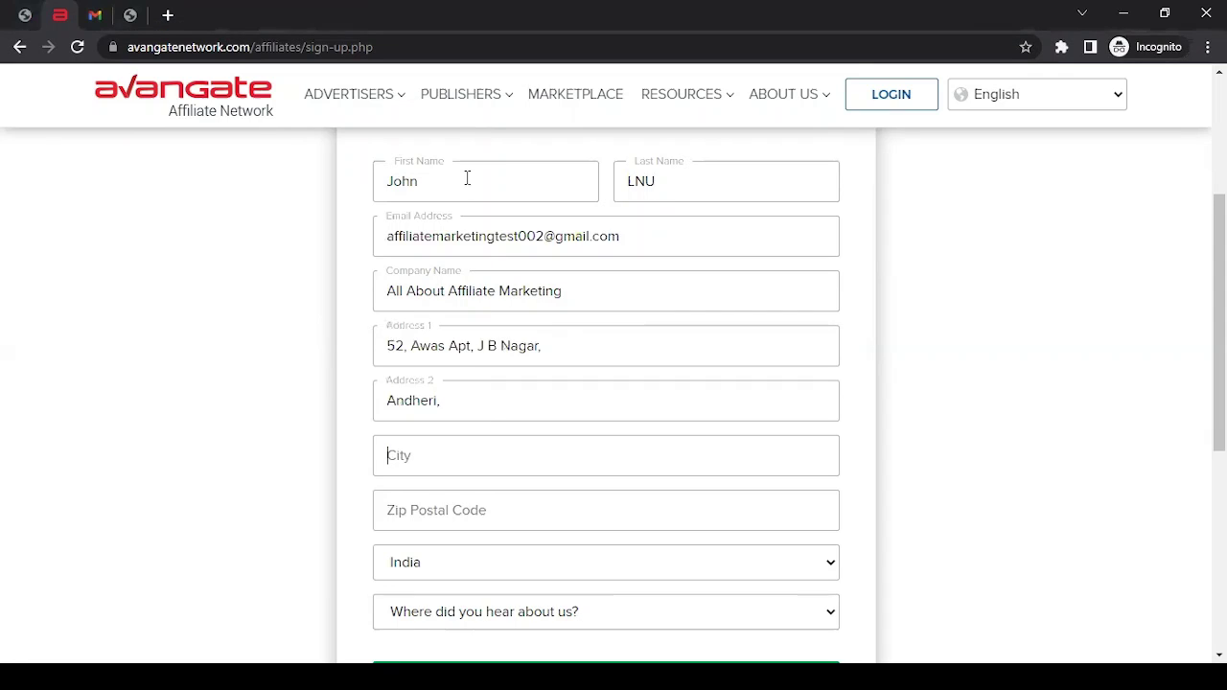
# - Fill in the applicant's city and postal code
pyautogui.hotkey('alt', 'Tab')
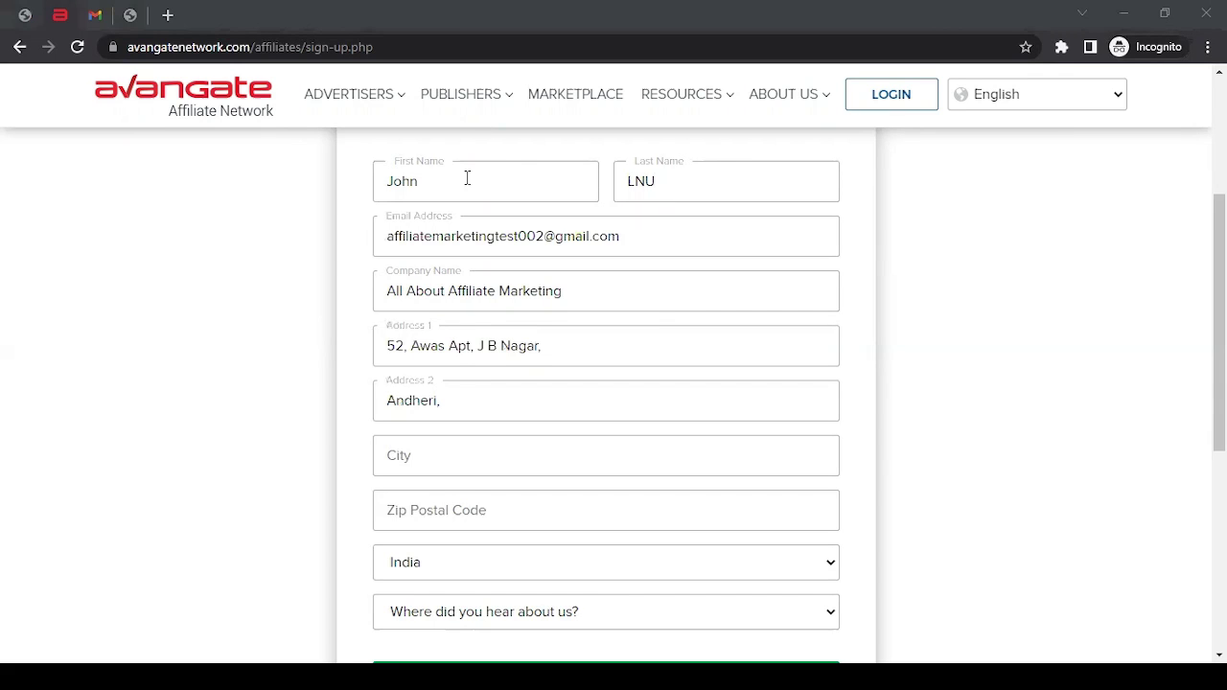
pyautogui.write('Mumbai,')
pyautogui.press('Tab')
pyautogui.hotkey('alt', 'Tab')
pyautogui.write('400059')
# - Keep India as the country, choose Social Media as where Avangate was heard about, and continue to the business information
pyautogui.scroll(-1, 336, 374)
pyautogui.scroll(-2, 335, 374)
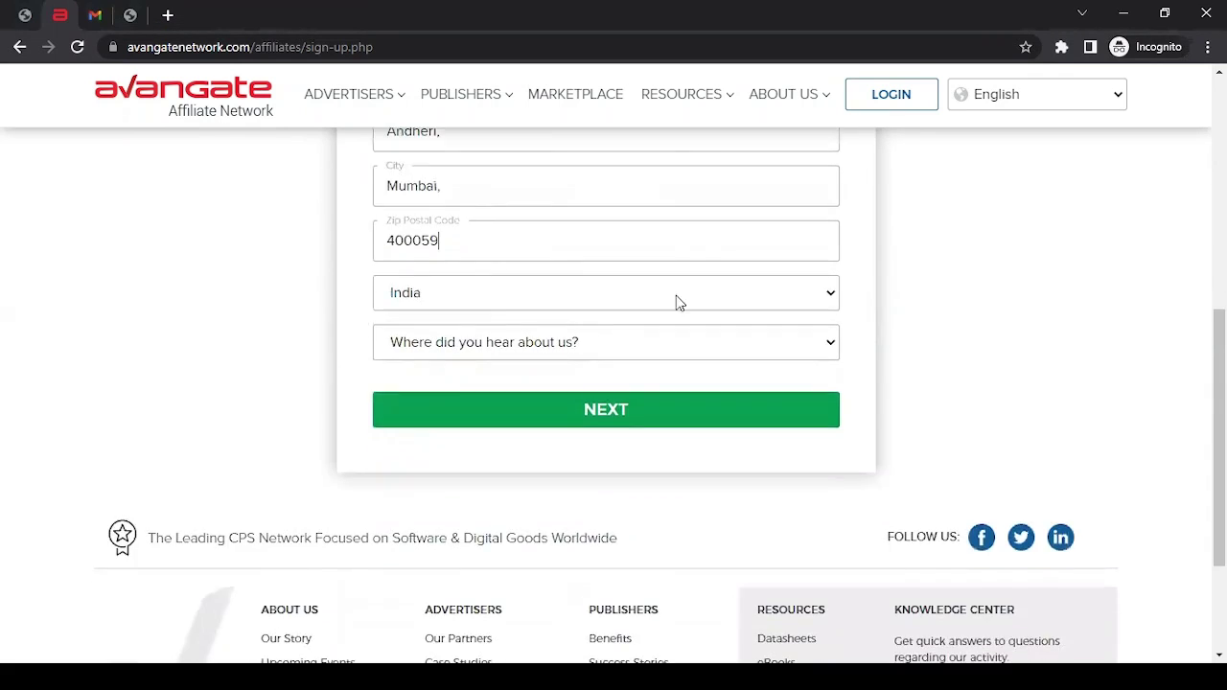
pyautogui.click(513, 297)
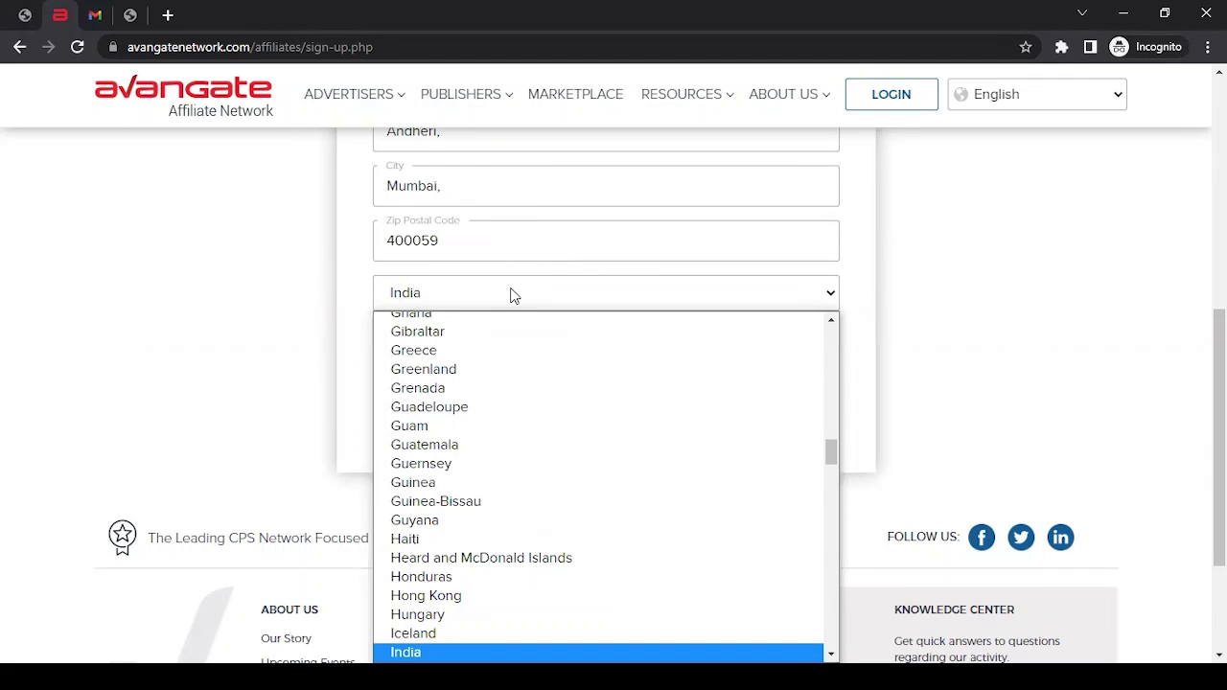
pyautogui.click(513, 296)
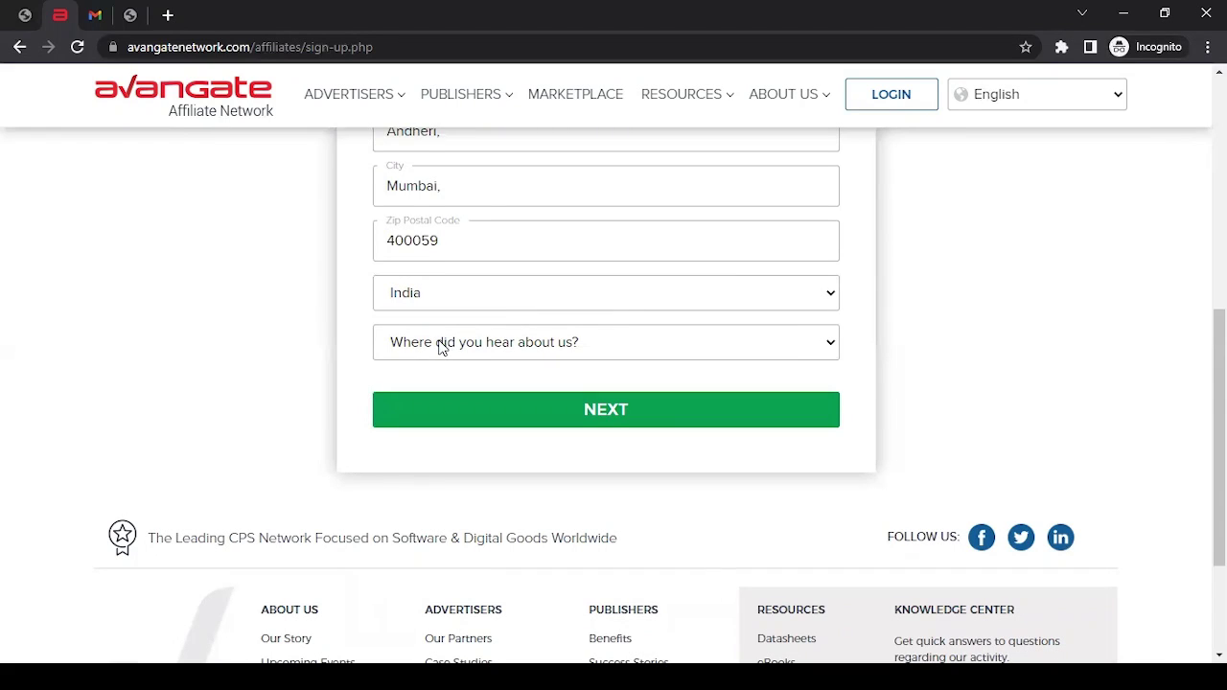
pyautogui.click(564, 347)
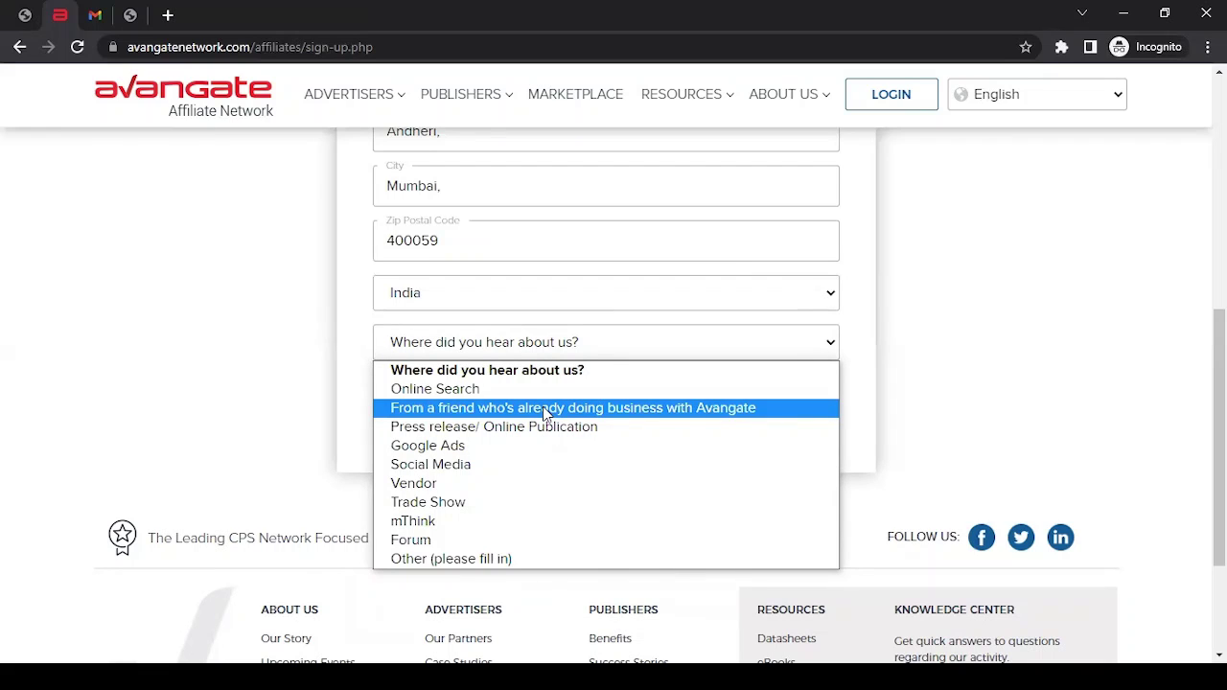
pyautogui.click(480, 468)
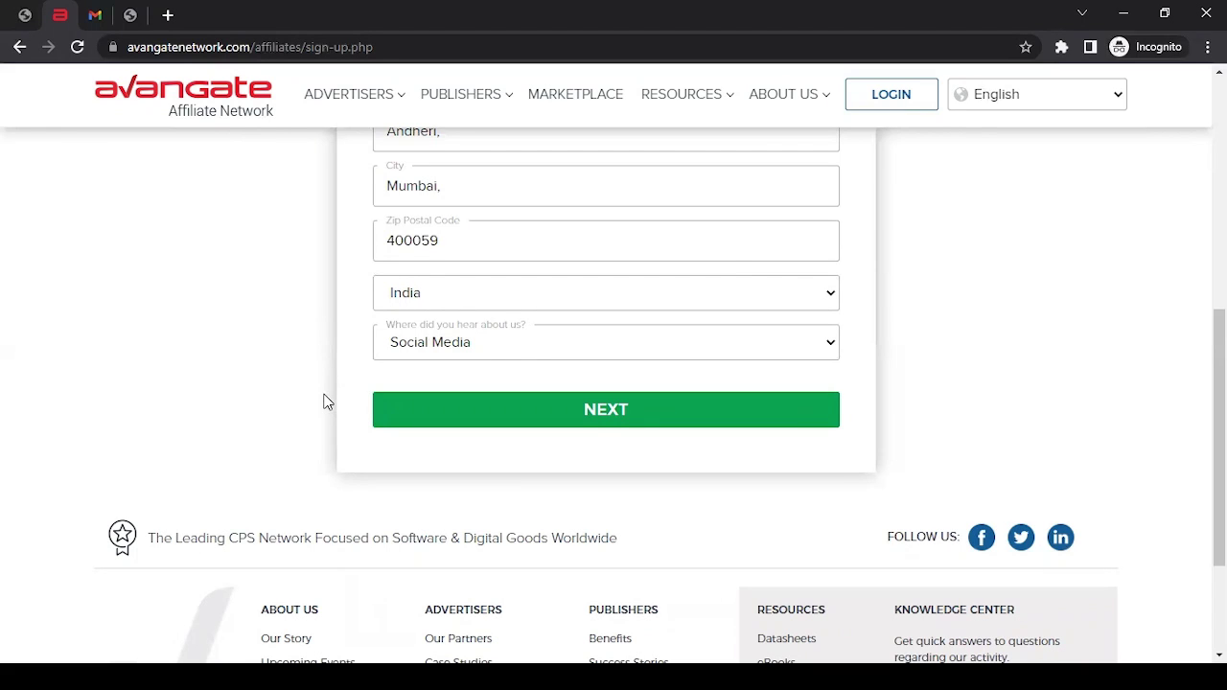
pyautogui.click(592, 419)
pyautogui.scroll(4, 325, 413)
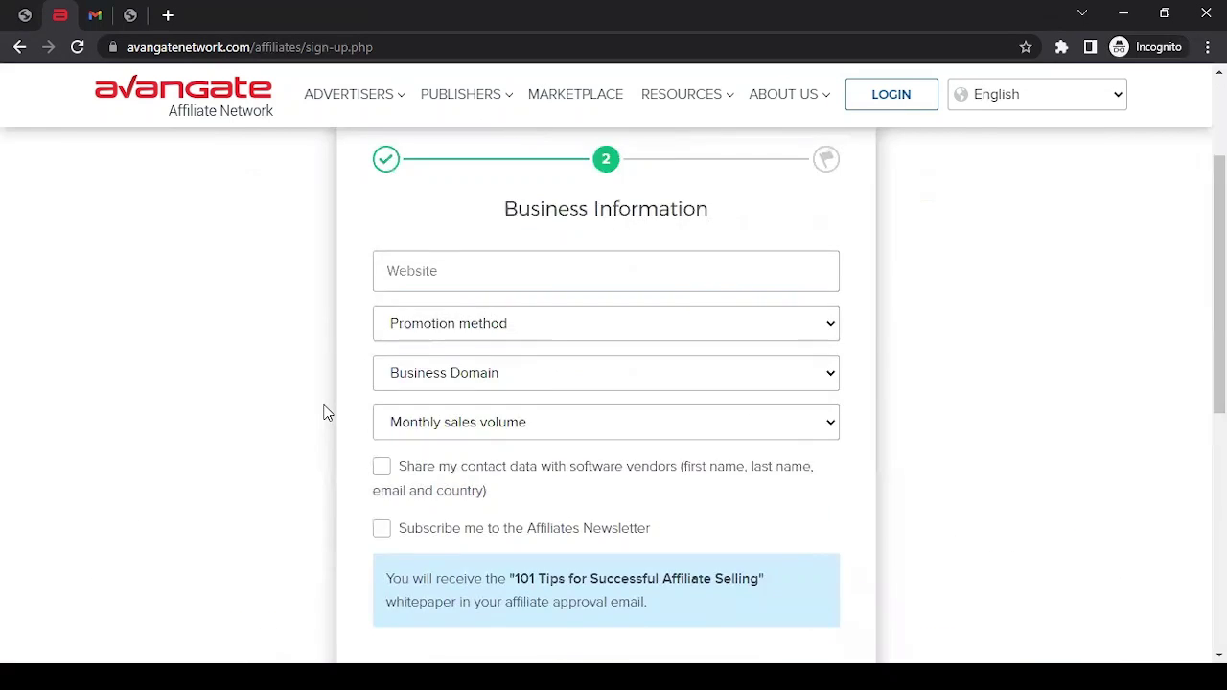
pyautogui.click(466, 267)
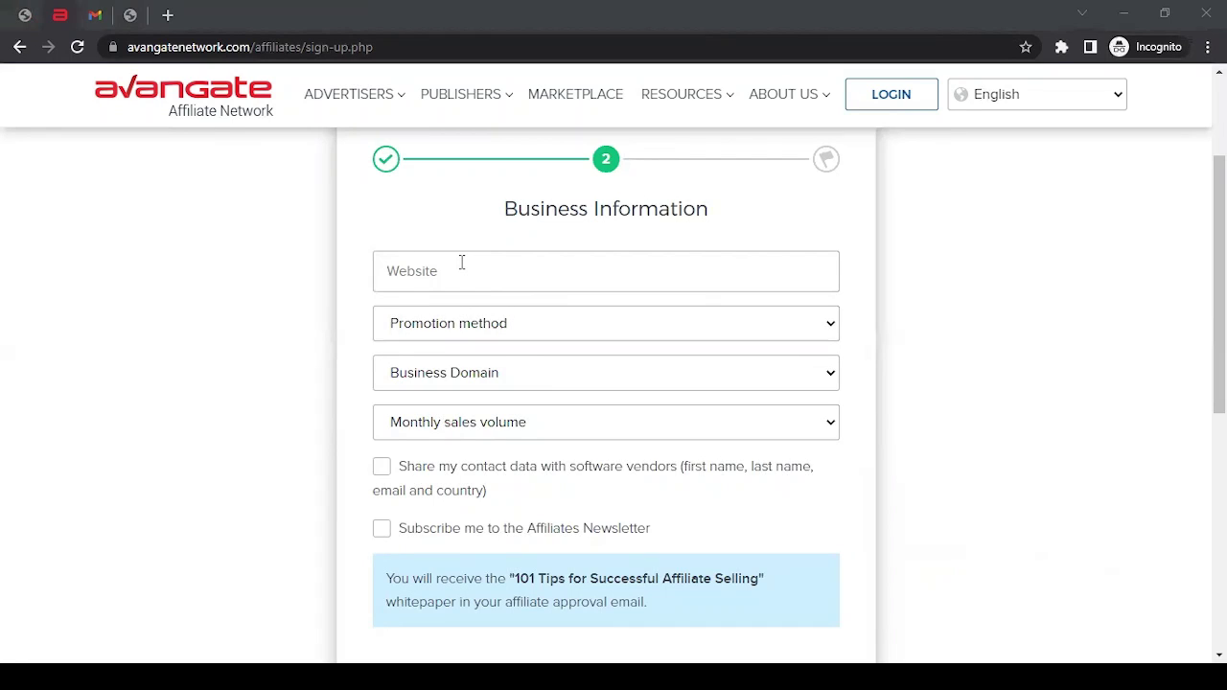
pyautogui.click(453, 270)
pyautogui.write('https://fmc13.vercel.app/')
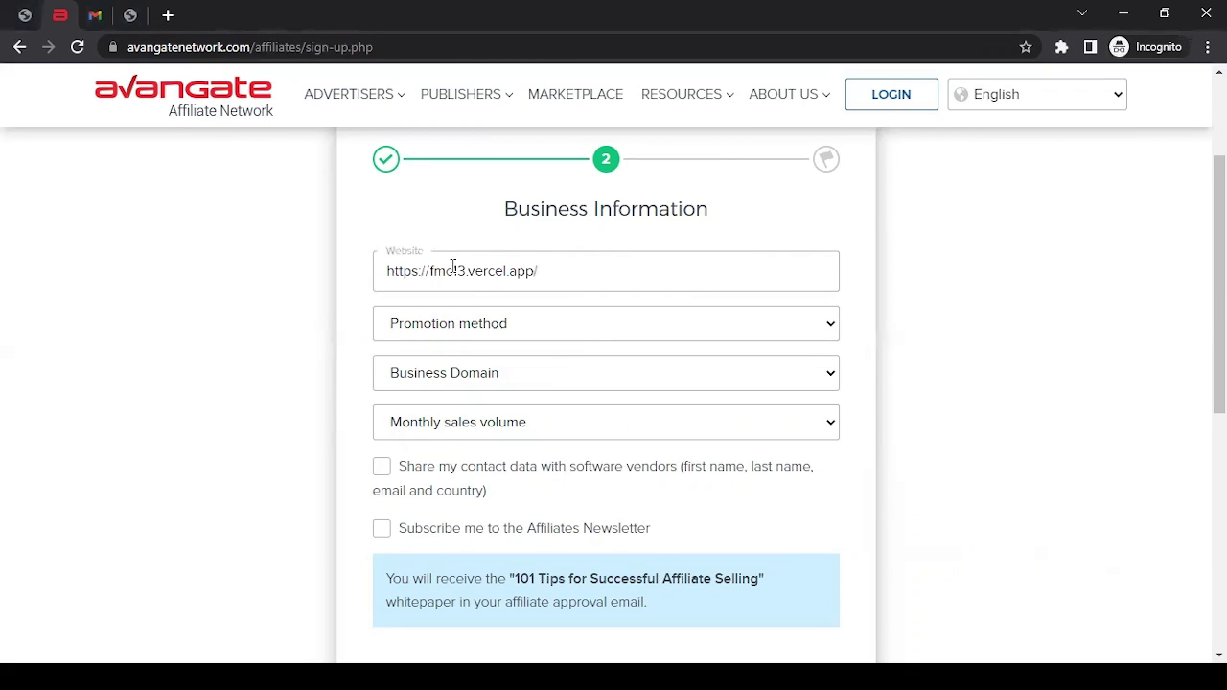
pyautogui.scroll(-1, 384, 329)
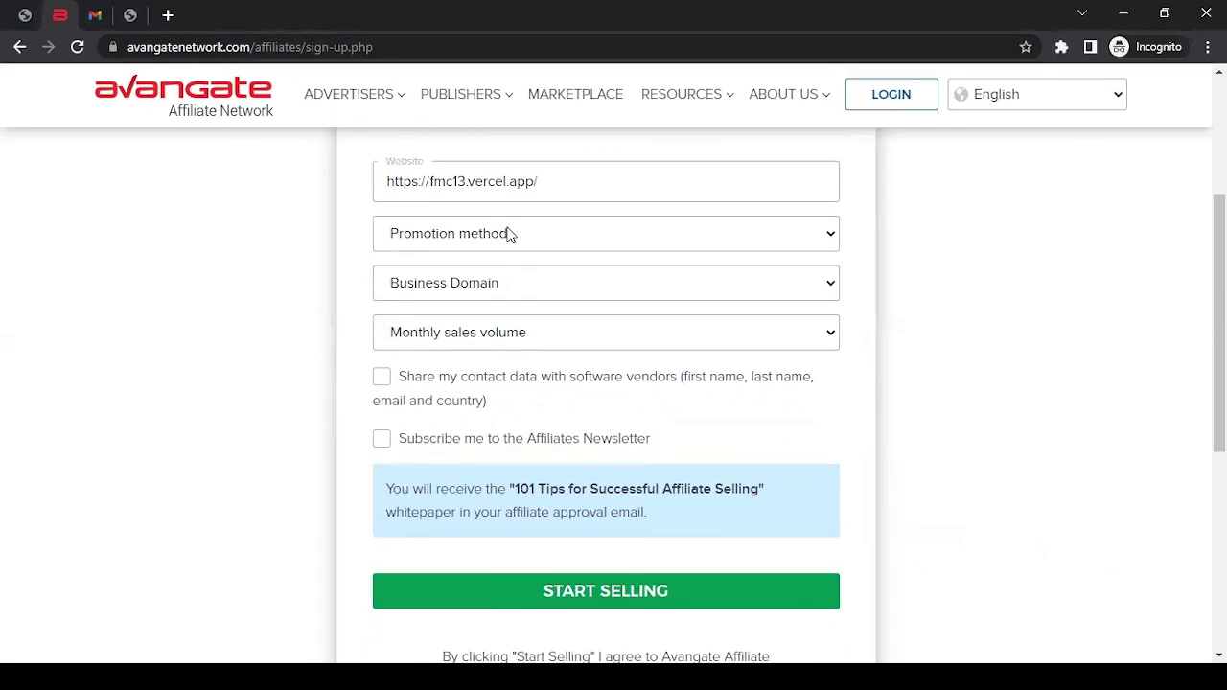
pyautogui.click(510, 237)
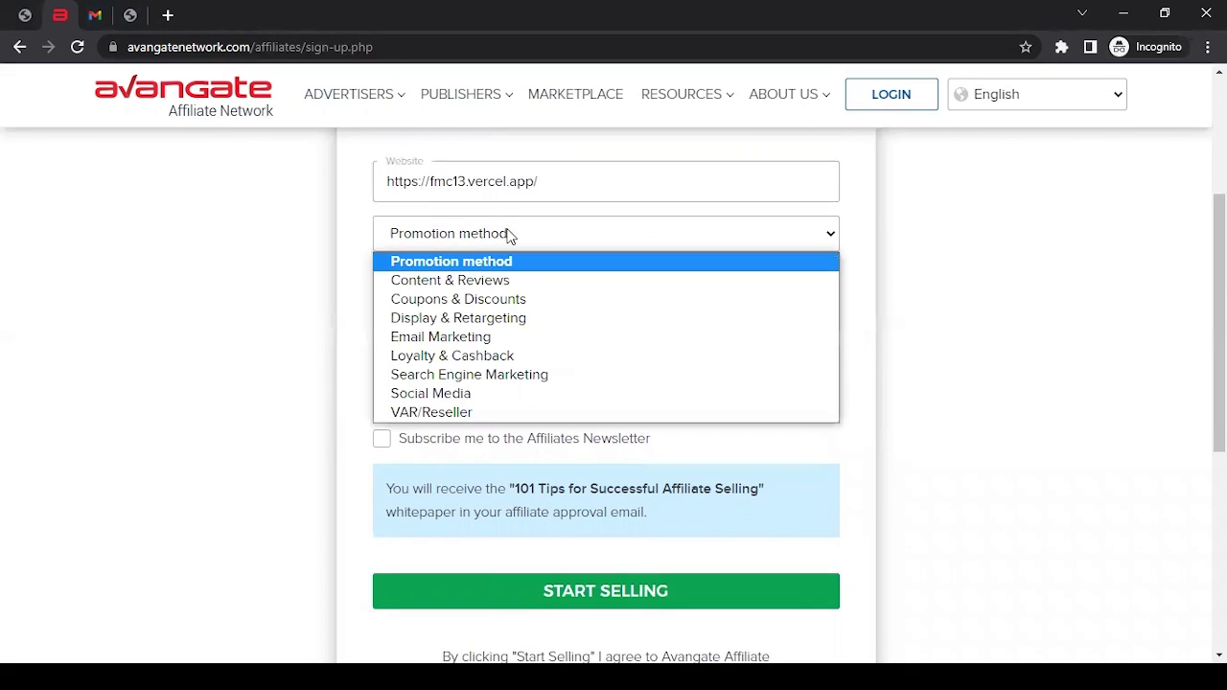
pyautogui.click(490, 281)
# - Try Business & Finance as the business domain, settling on Internet instead
pyautogui.scroll(-1, 522, 213)
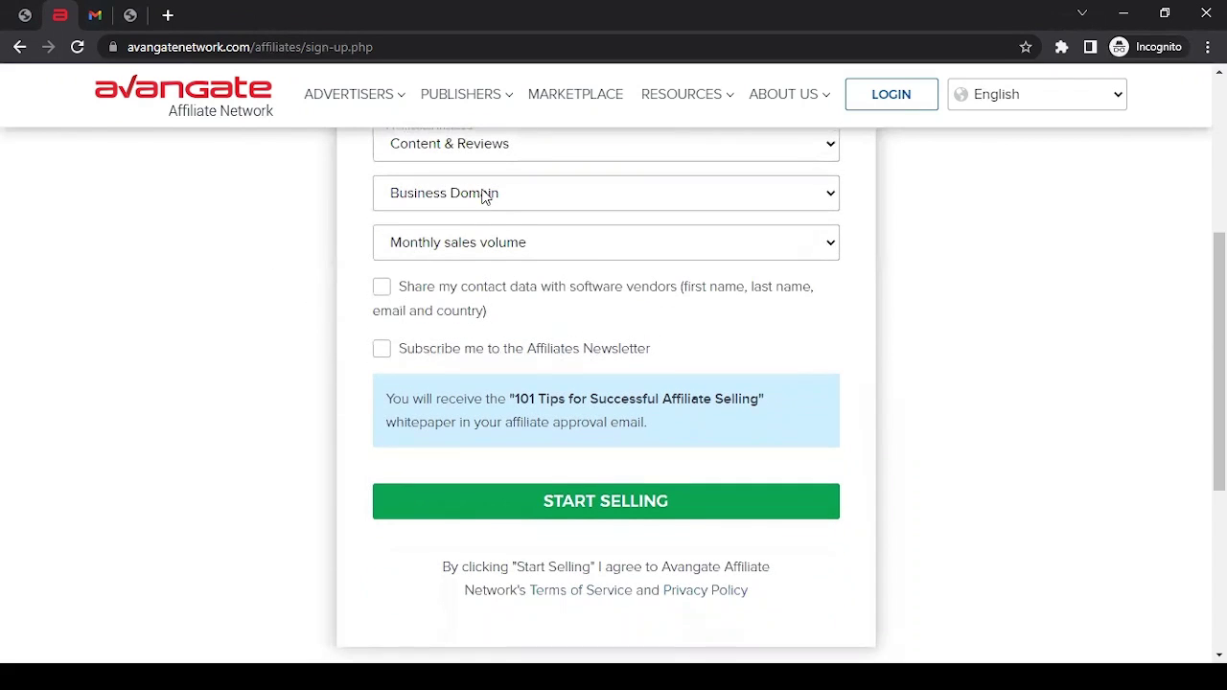
pyautogui.click(484, 195)
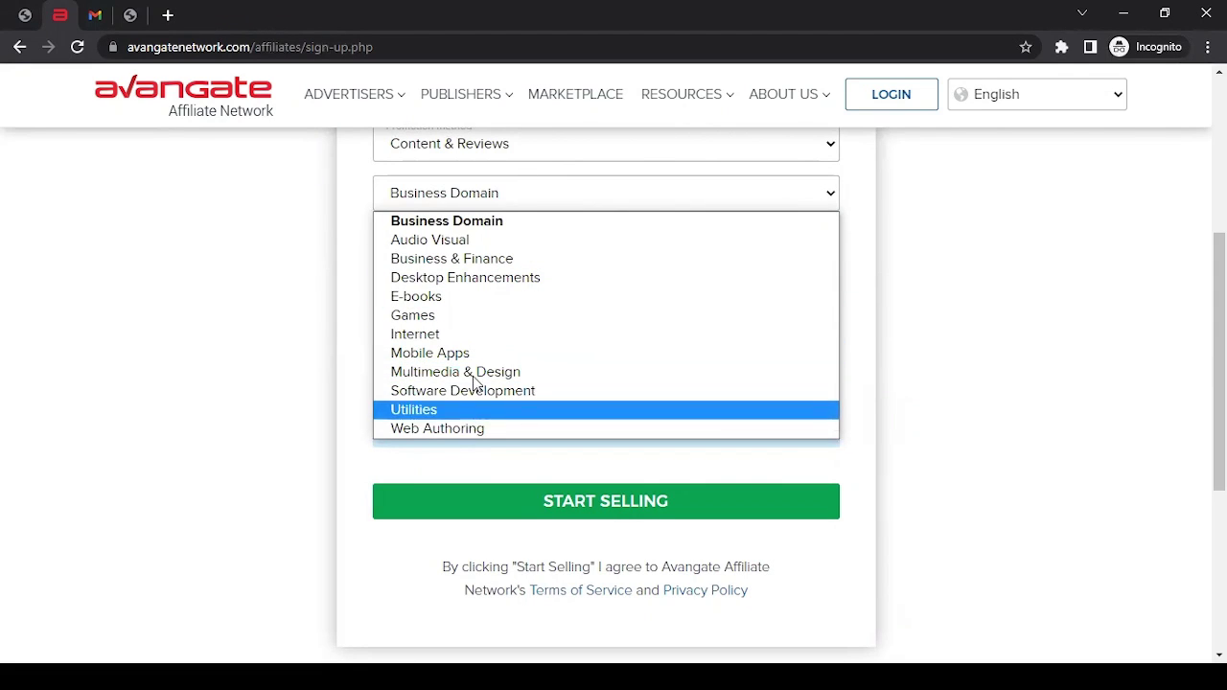
pyautogui.click(489, 257)
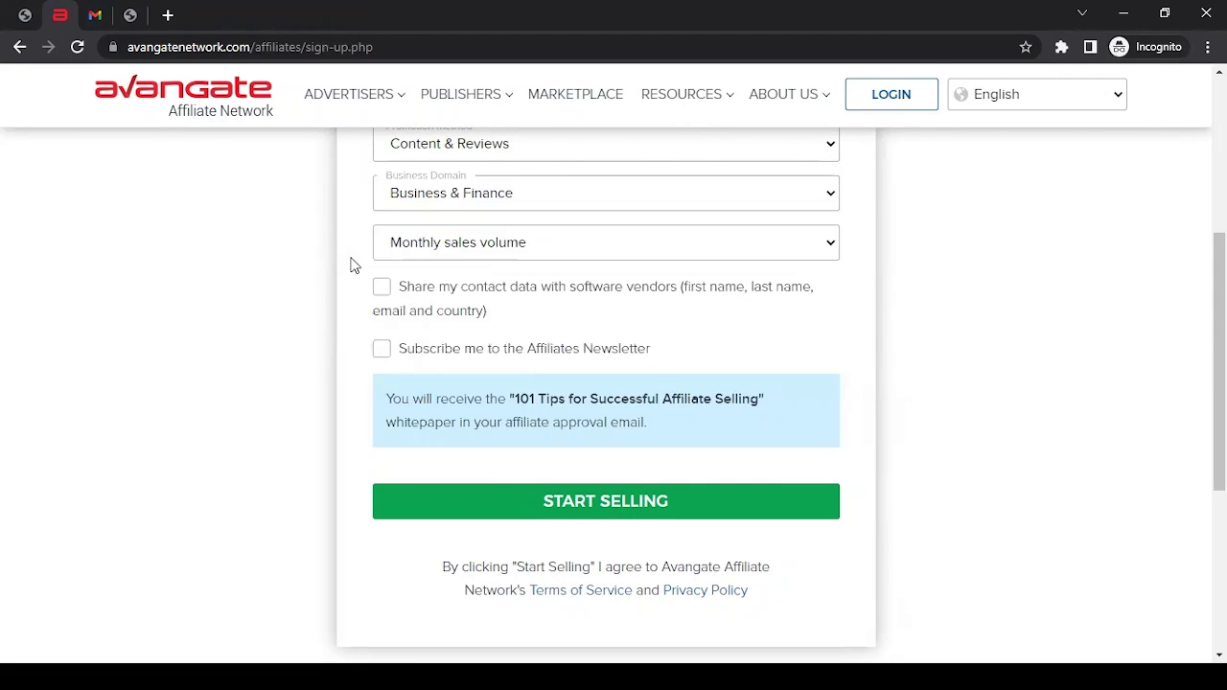
pyautogui.click(513, 193)
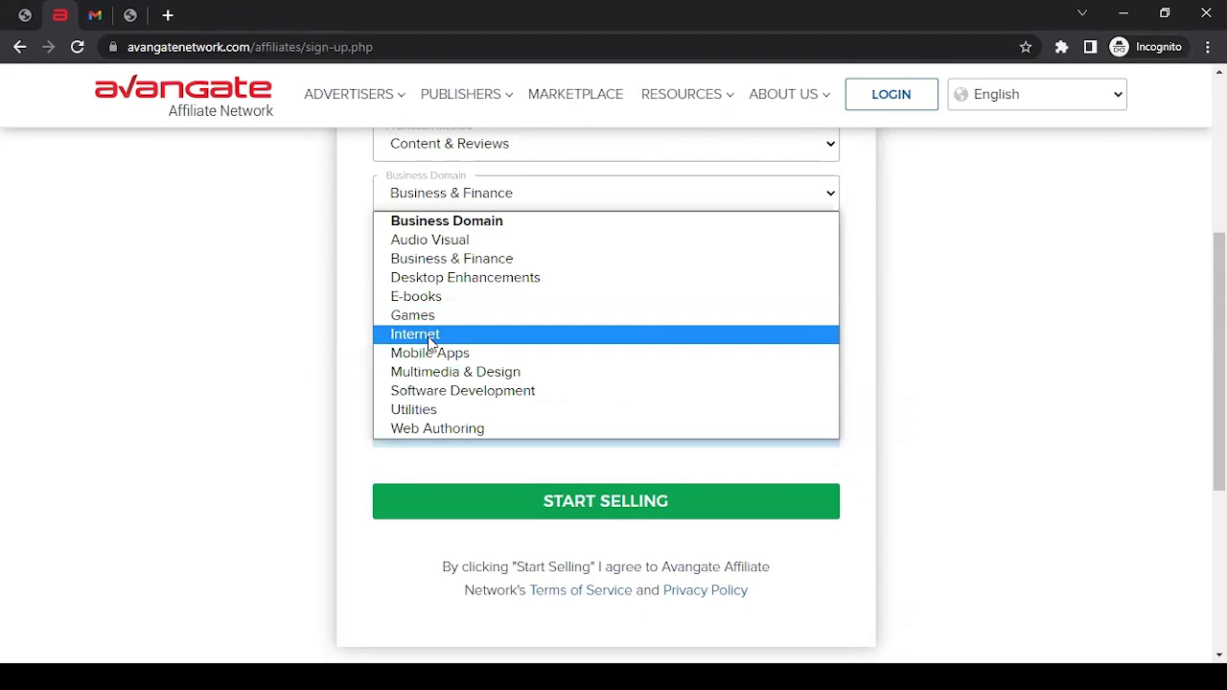
pyautogui.click(429, 341)
# - Set the monthly sales volume to "I don't know yet" in the business information
pyautogui.scroll(1, 336, 279)
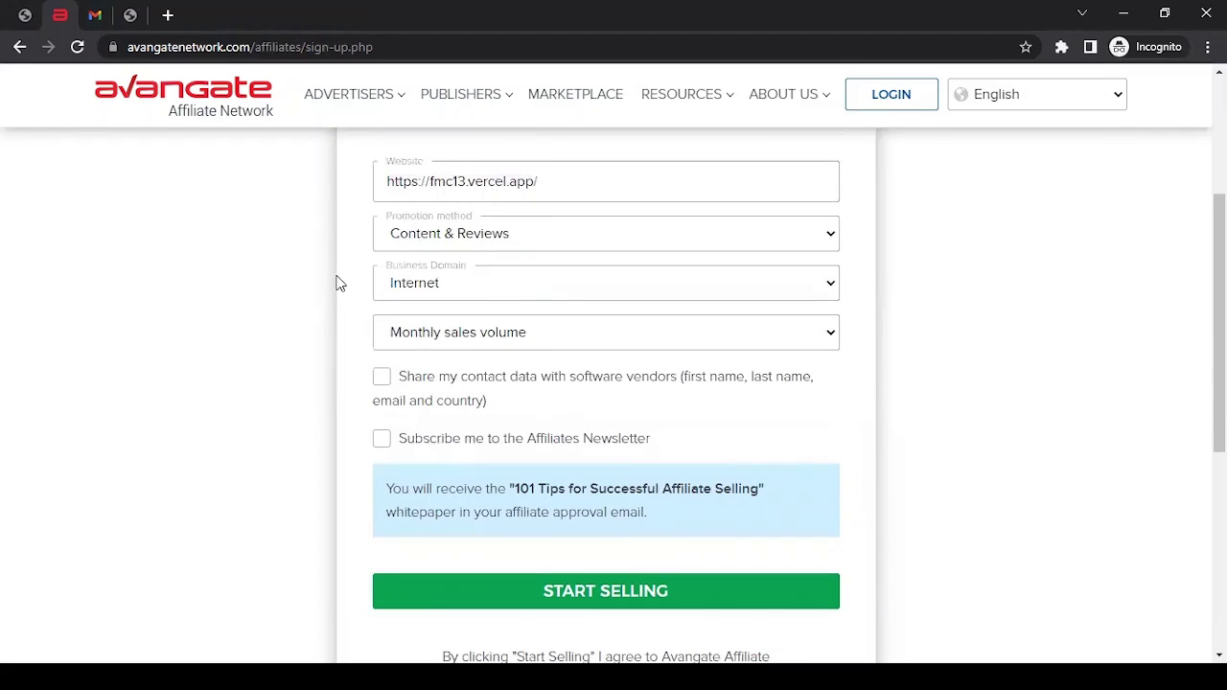
pyautogui.click(457, 336)
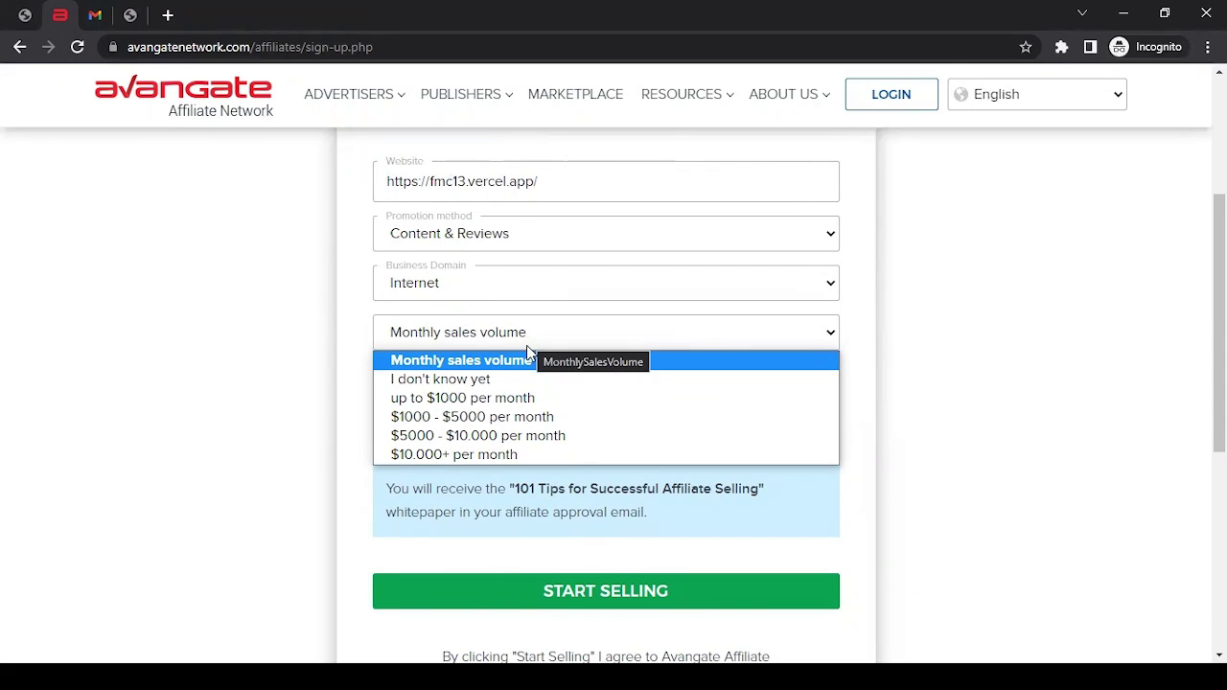
pyautogui.click(467, 381)
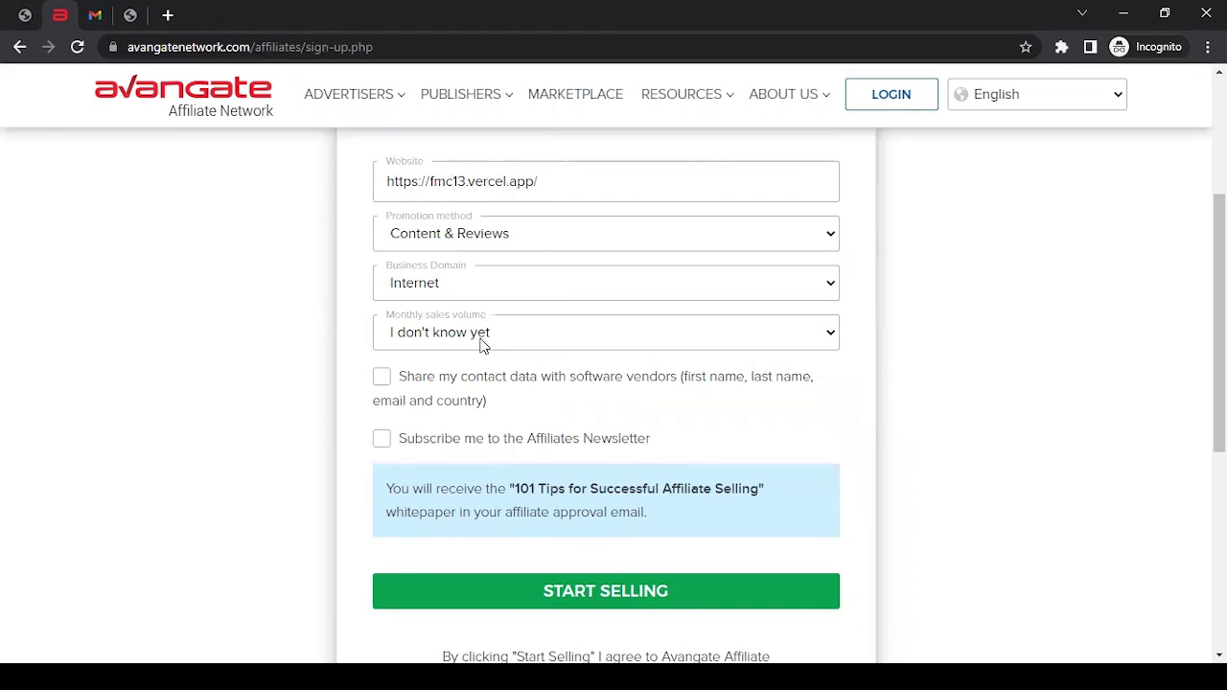
pyautogui.click(484, 345)
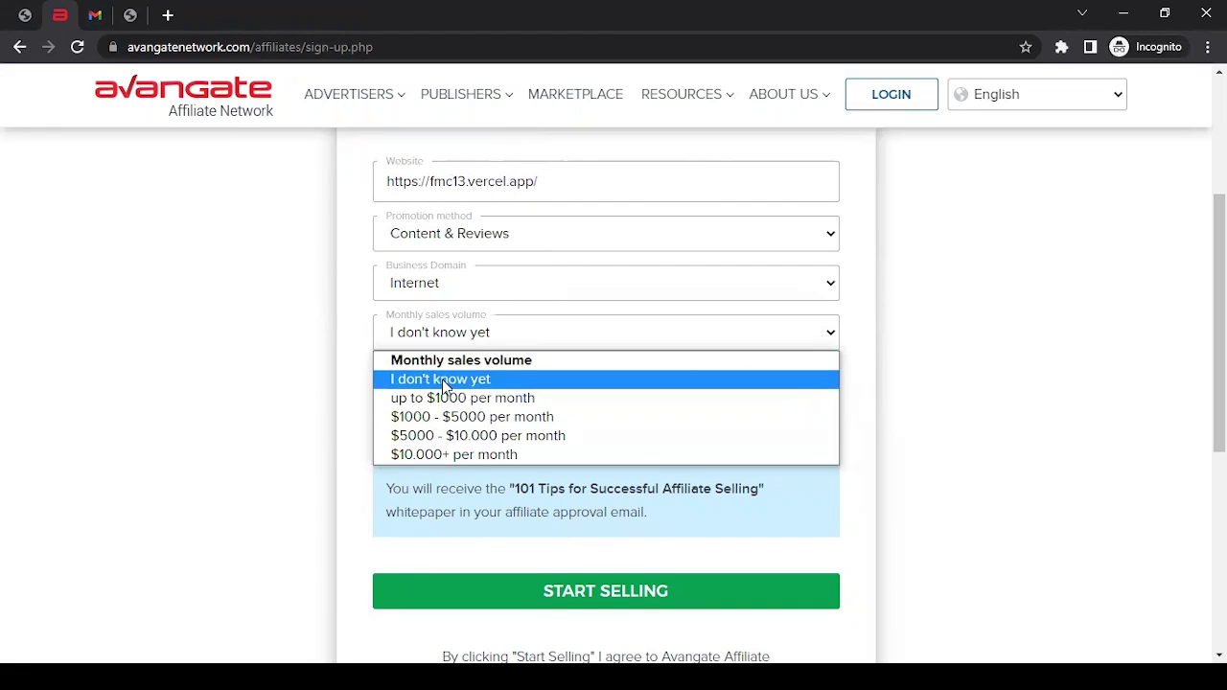
pyautogui.click(444, 382)
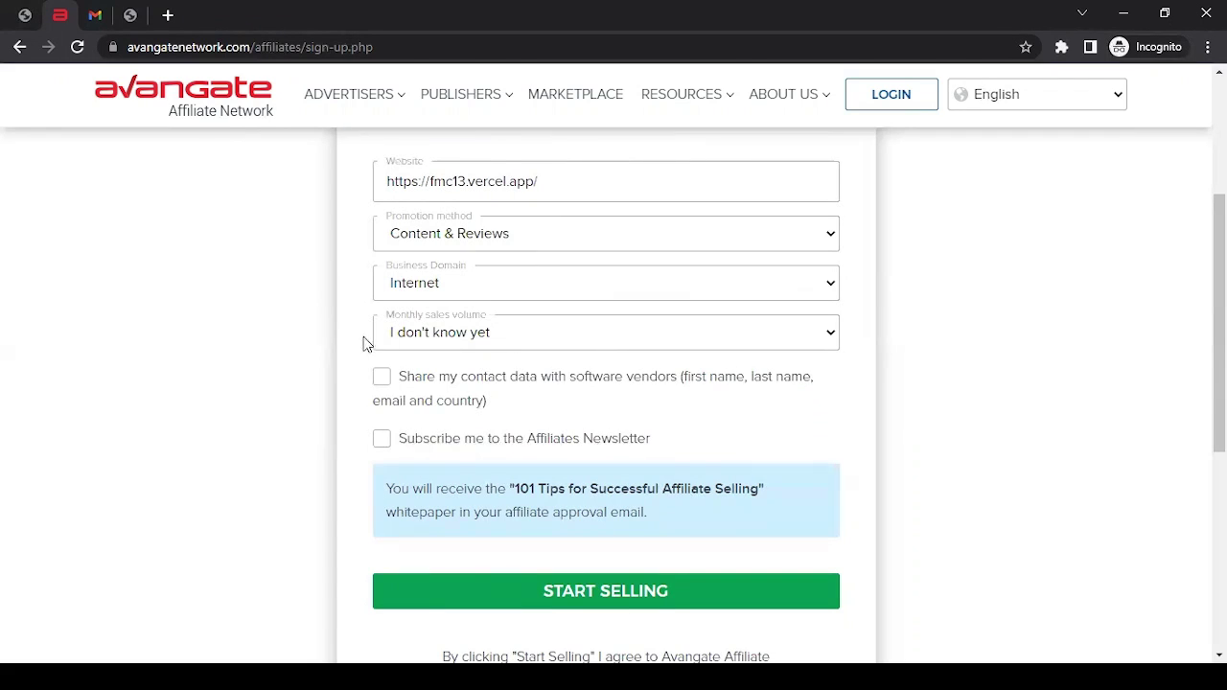
# - Try to submit the application with contact-data sharing and the Affiliates Newsletter subscription left unselected
pyautogui.scroll(-1, 361, 336)
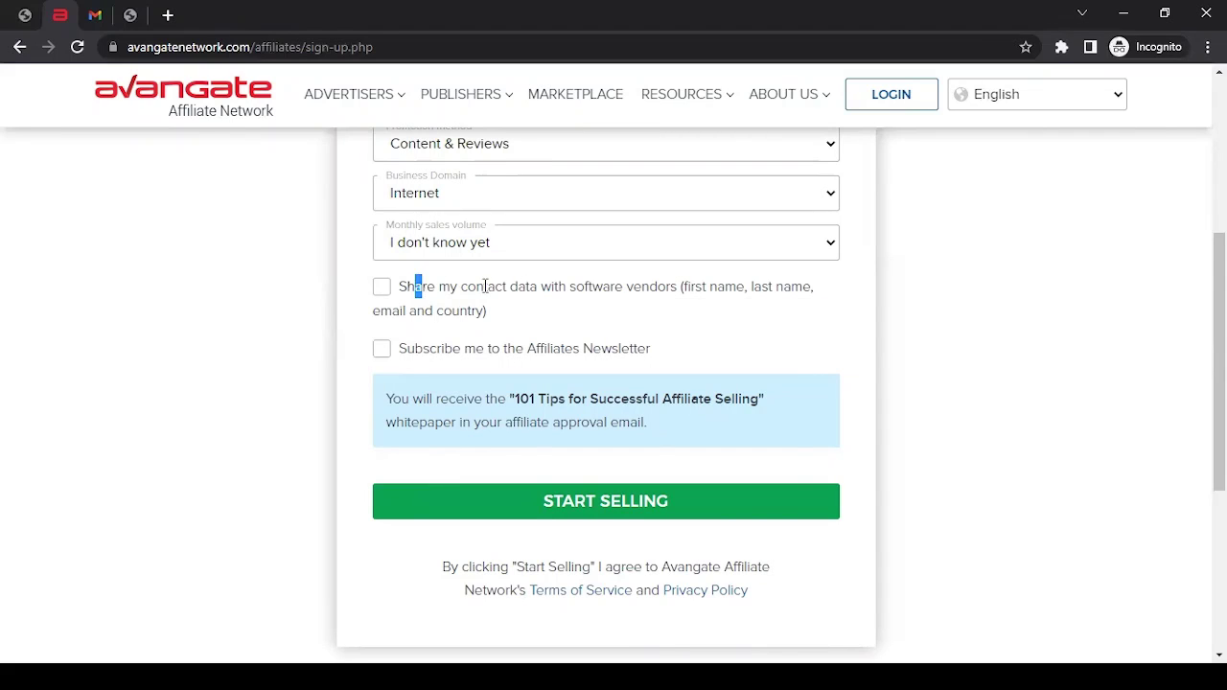
pyautogui.moveTo(416, 286); pyautogui.dragTo(618, 287)
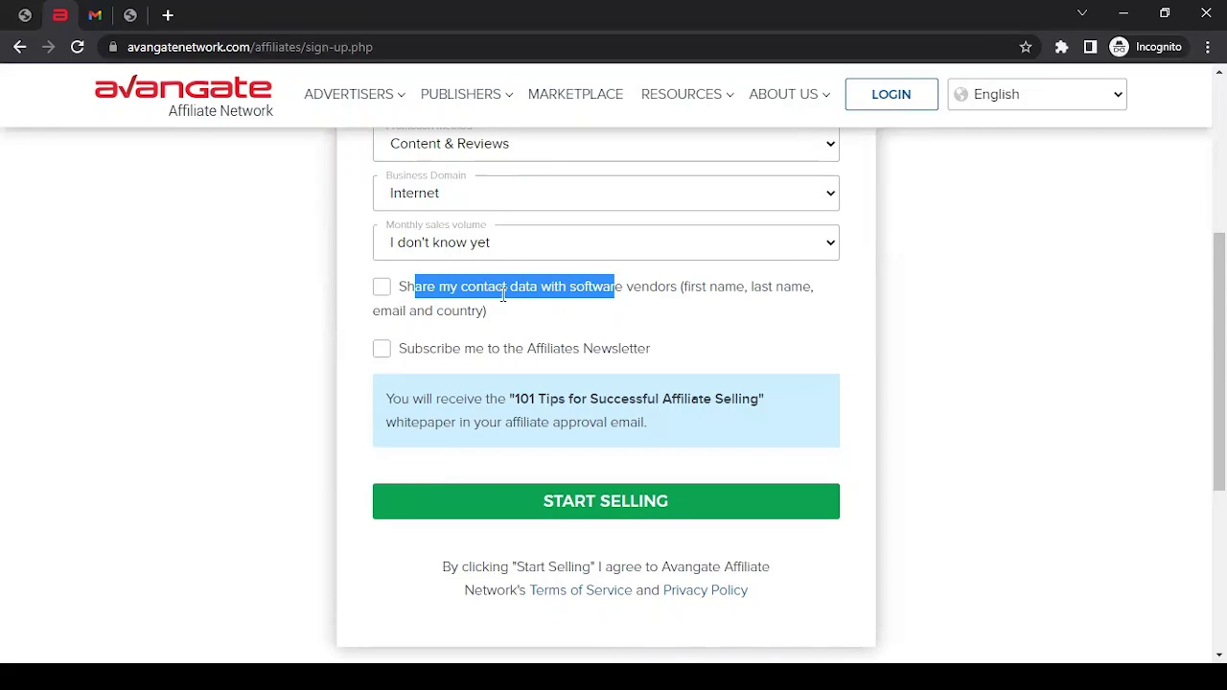
pyautogui.click(382, 287)
pyautogui.click(381, 290)
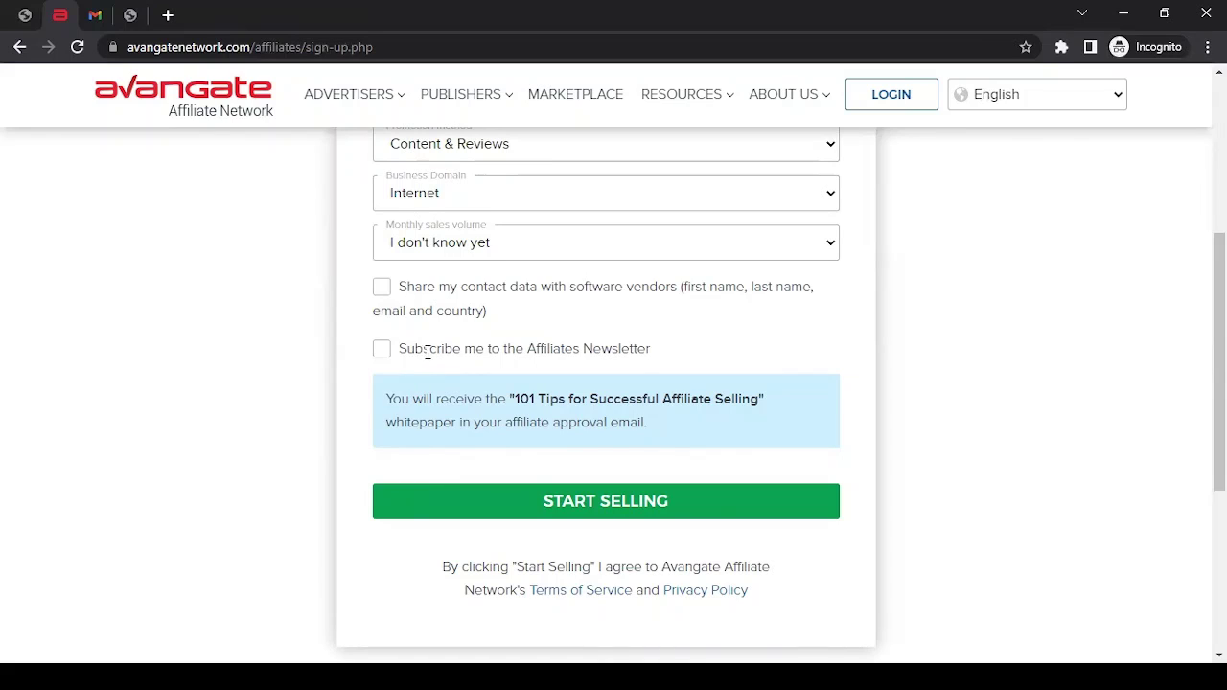
pyautogui.moveTo(423, 349); pyautogui.dragTo(670, 345)
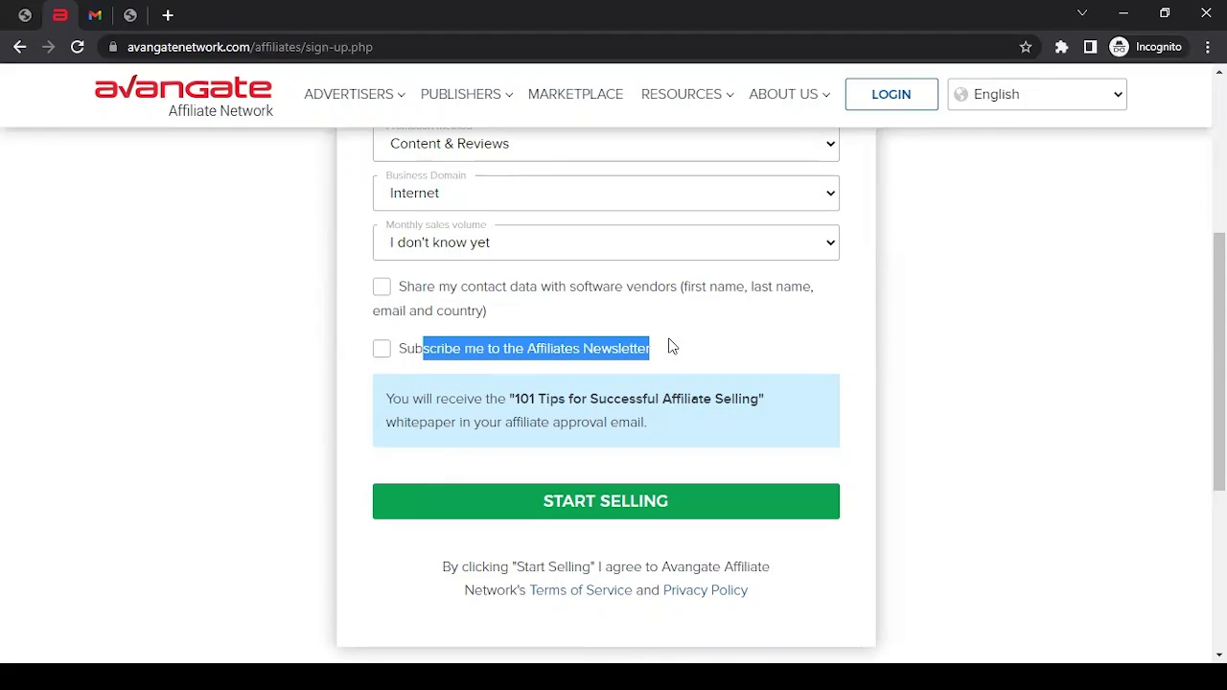
pyautogui.click(382, 350)
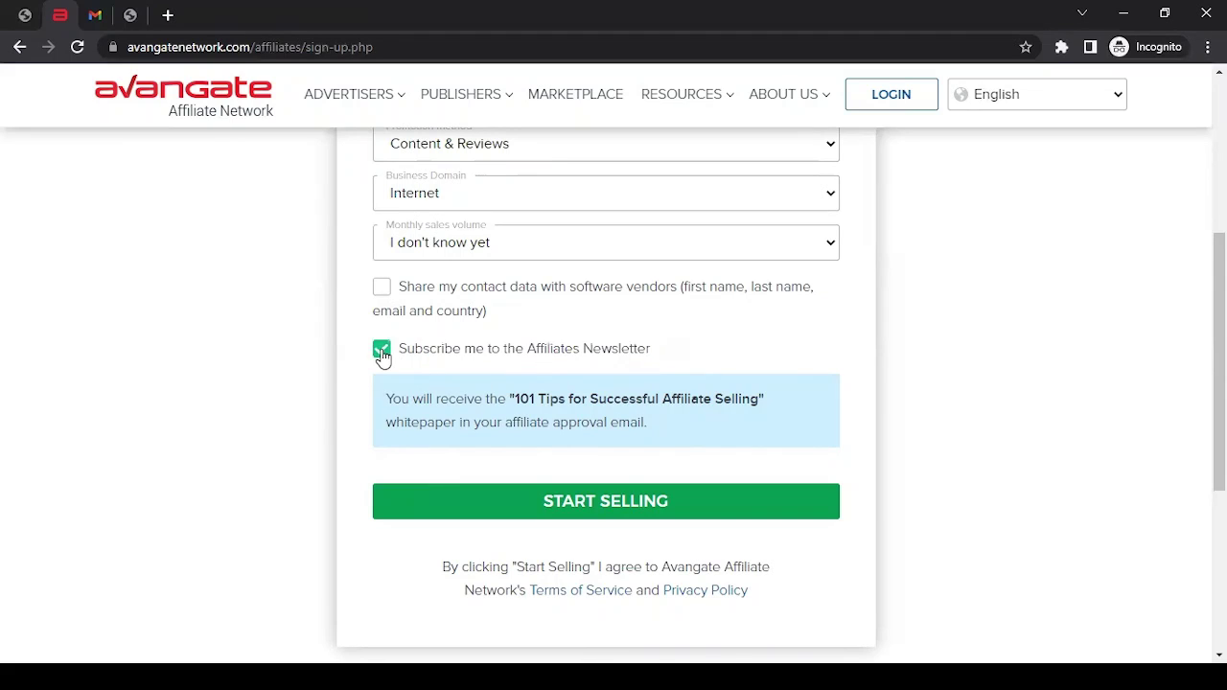
pyautogui.click(383, 351)
pyautogui.click(593, 509)
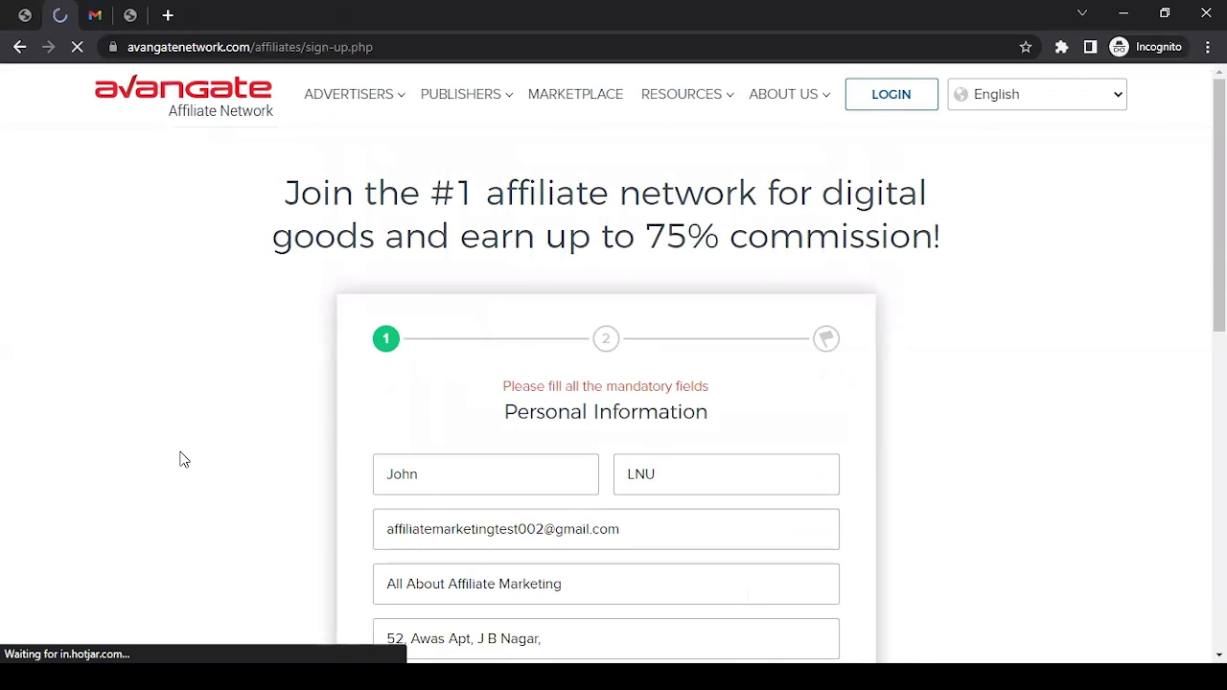
# - Review the mandatory-fields notice and the name, e-mail and company entries in the personal information
pyautogui.scroll(-2, 298, 381)
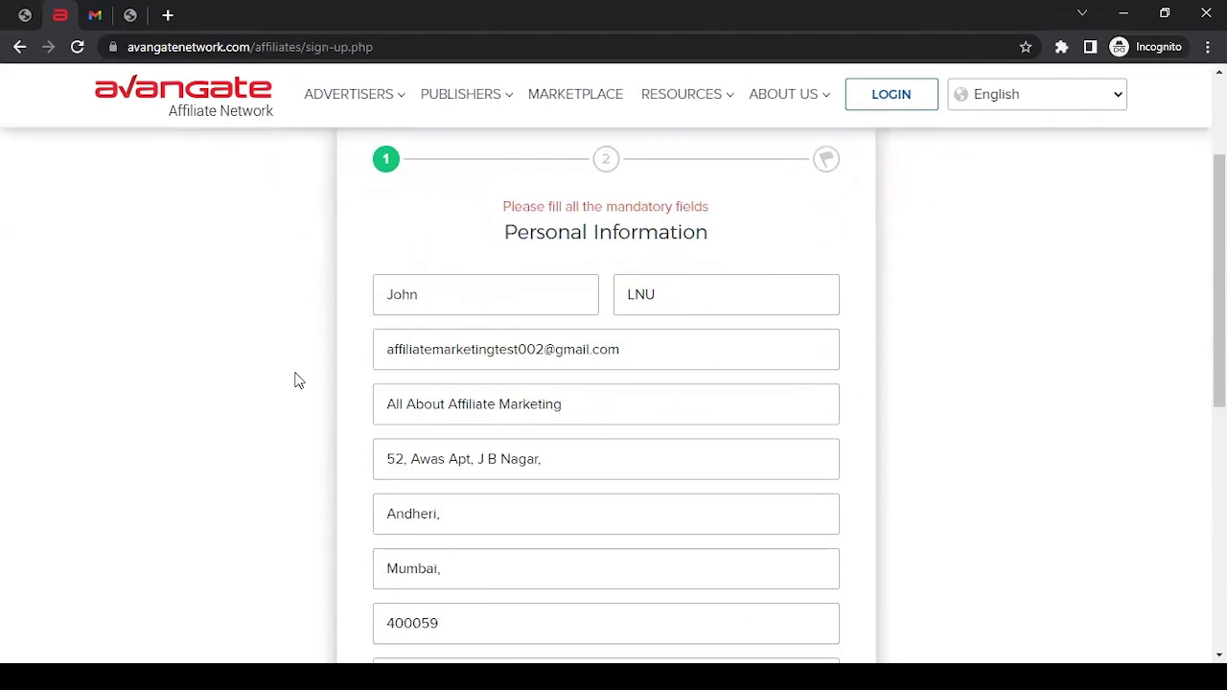
pyautogui.scroll(-3, 296, 381)
pyautogui.scroll(3, 380, 402)
pyautogui.moveTo(524, 205); pyautogui.dragTo(662, 206)
pyautogui.click(633, 228)
pyautogui.click(485, 304)
pyautogui.moveTo(486, 304); pyautogui.dragTo(315, 302)
pyautogui.click(775, 300)
pyautogui.moveTo(624, 349); pyautogui.dragTo(198, 349)
pyautogui.click(635, 406)
# - Check the address, postal code, country and referral source entries, and continue to the business information
pyautogui.scroll(-2, 575, 392)
pyautogui.click(589, 292)
pyautogui.click(544, 337)
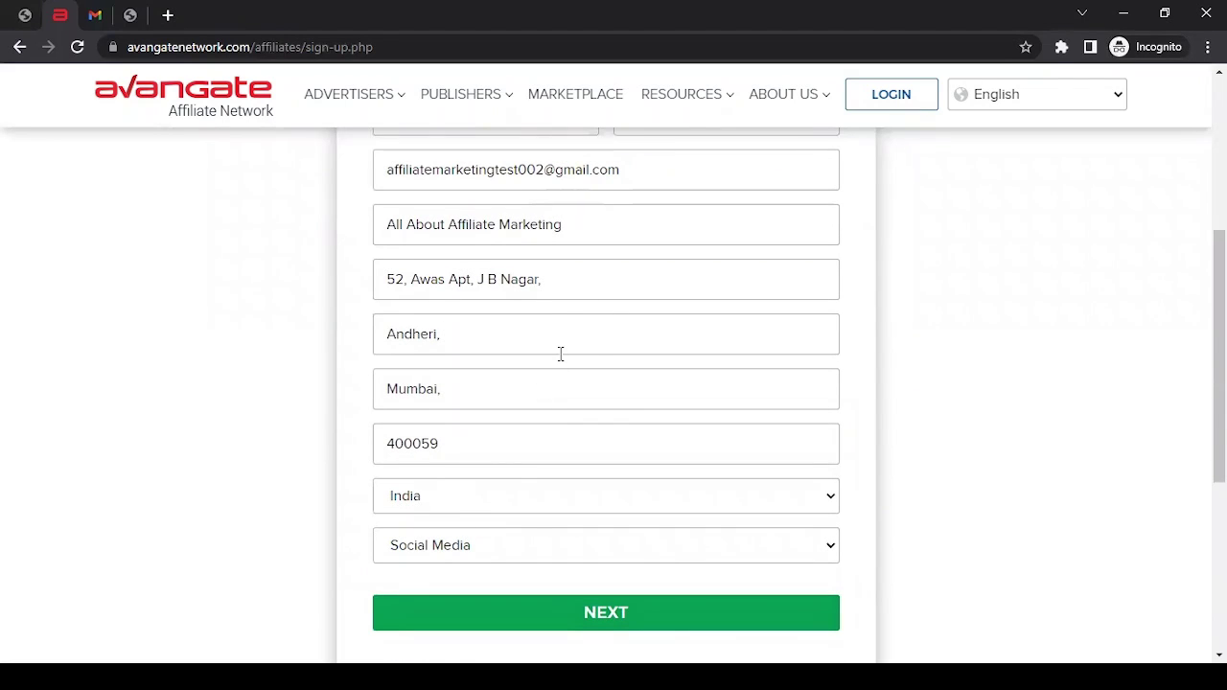
pyautogui.click(560, 357)
pyautogui.scroll(-1, 537, 355)
pyautogui.click(485, 293)
pyautogui.click(485, 348)
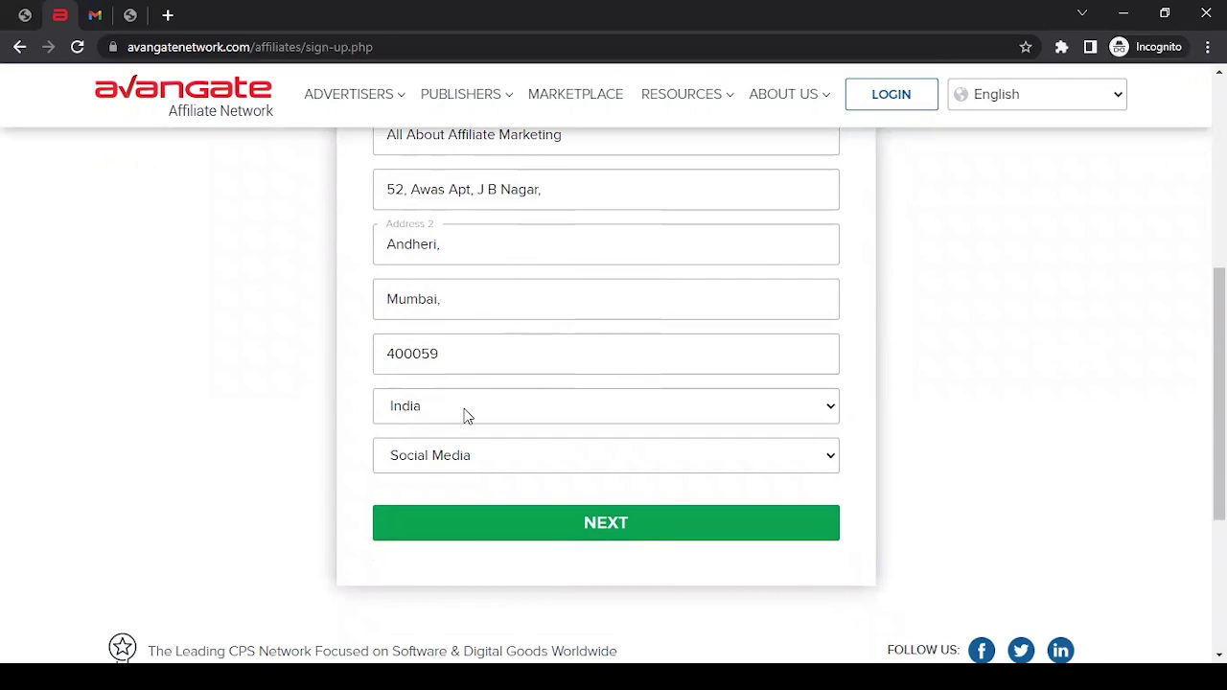
pyautogui.click(452, 456)
pyautogui.click(464, 336)
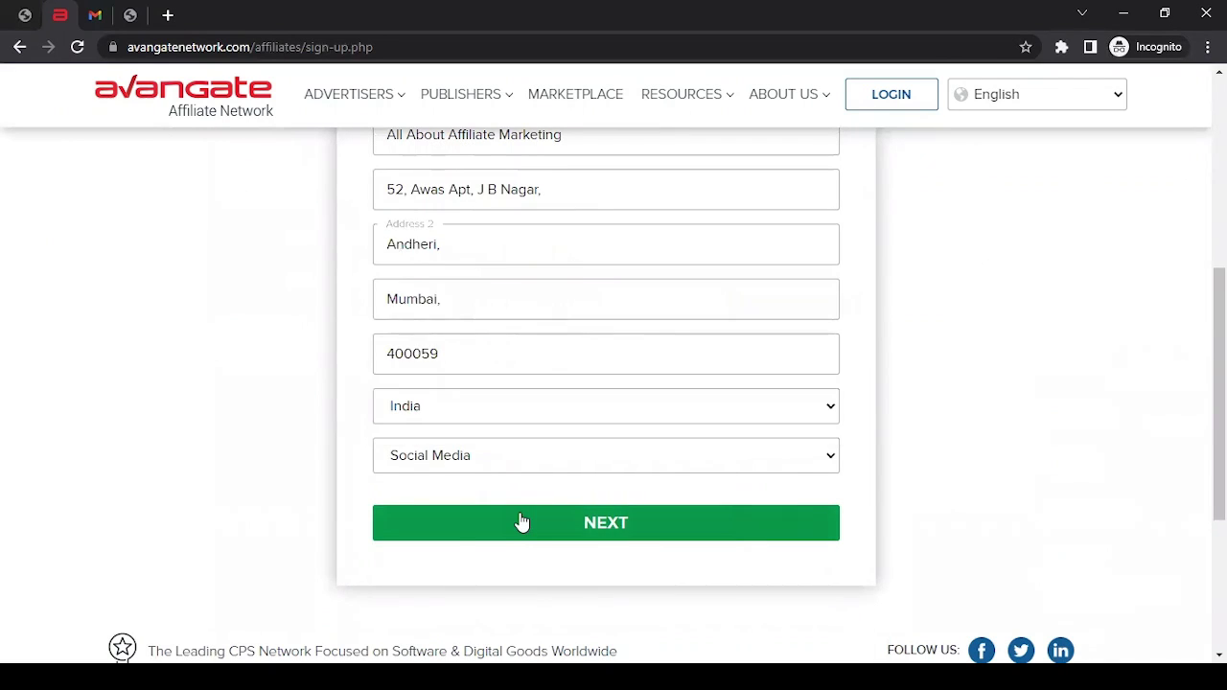
pyautogui.click(521, 522)
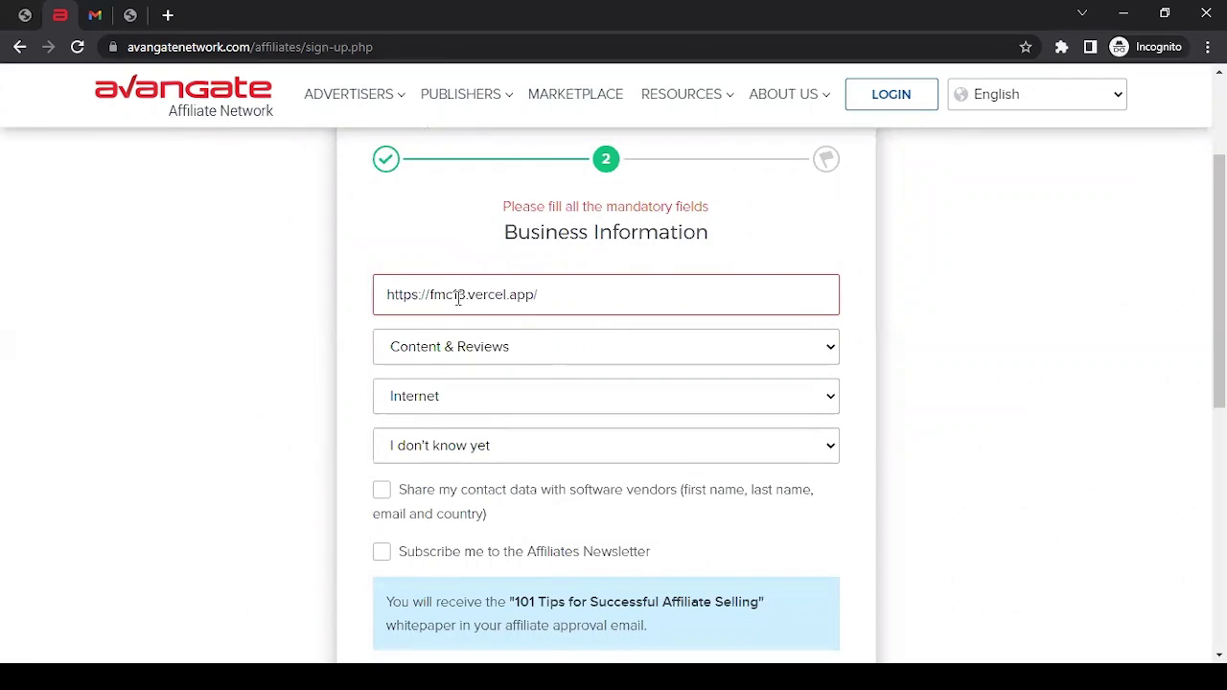
pyautogui.press('BackSpace')
pyautogui.write('4')
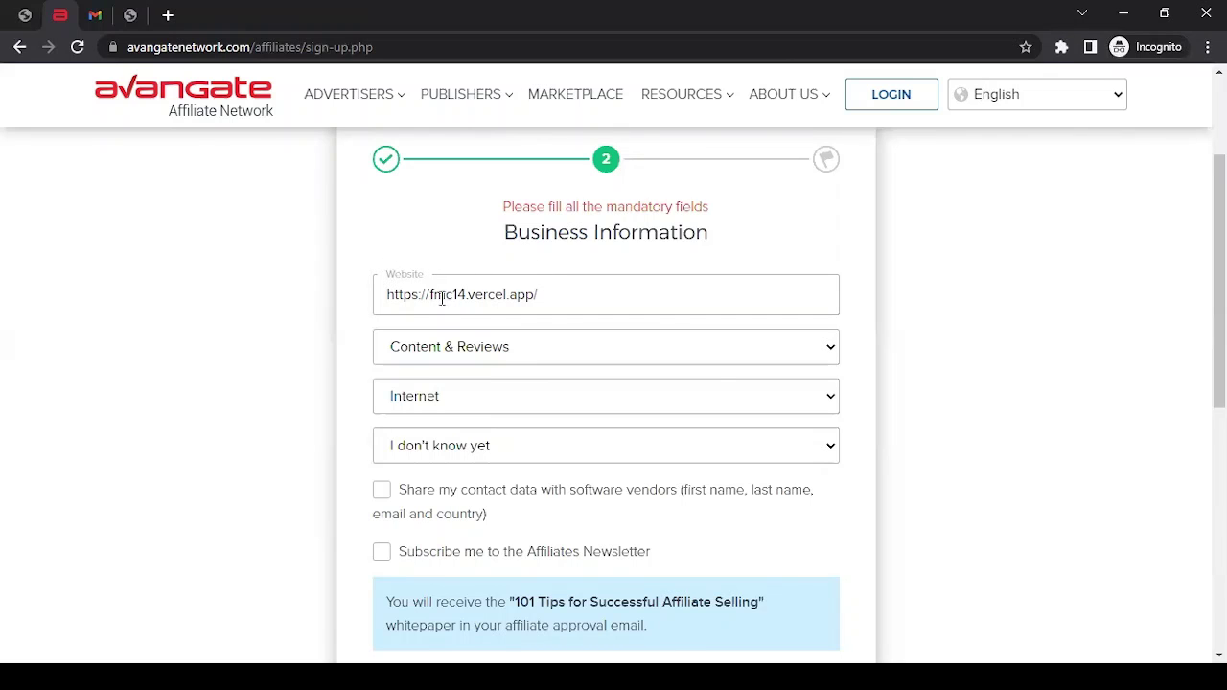
pyautogui.scroll(-4, 543, 355)
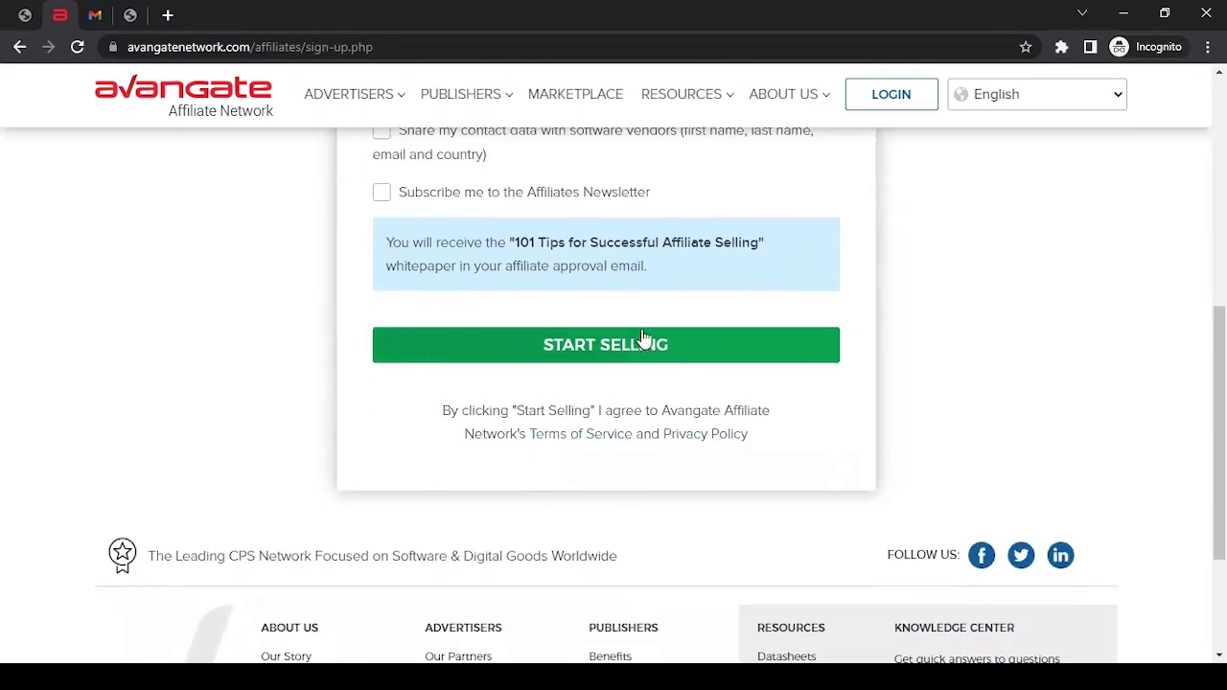
pyautogui.click(619, 354)
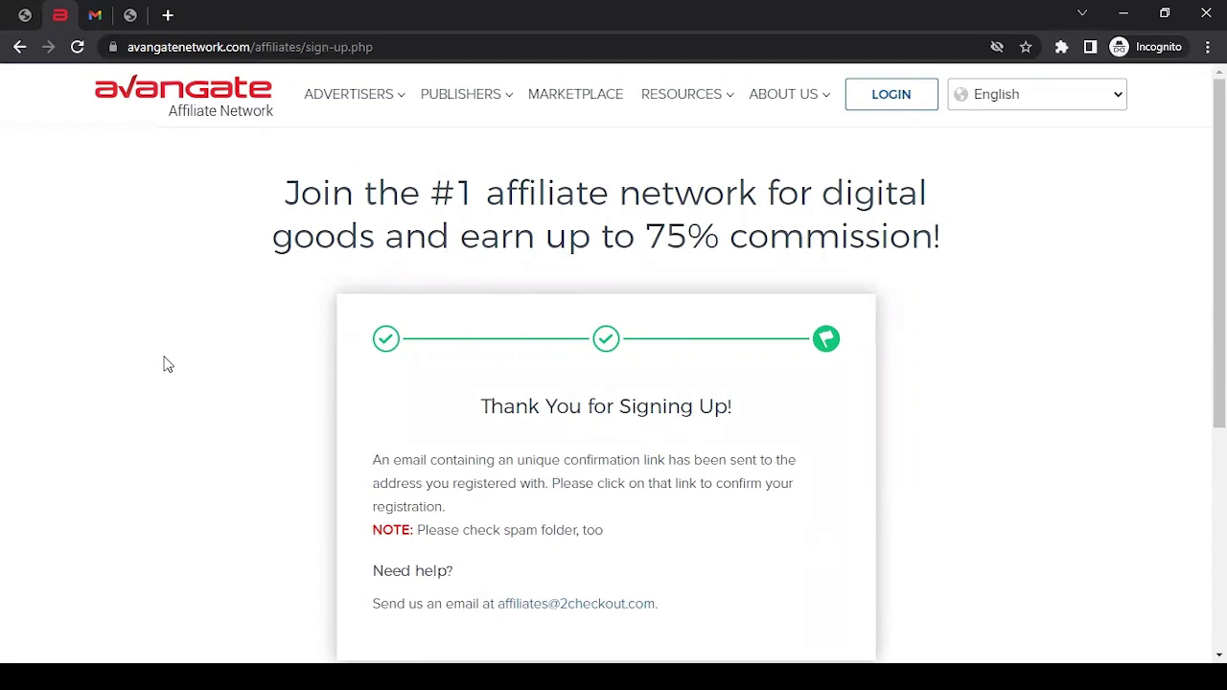
# - Read the instructions on the sign-up completion page about confirming the registration
pyautogui.scroll(-1, 298, 346)
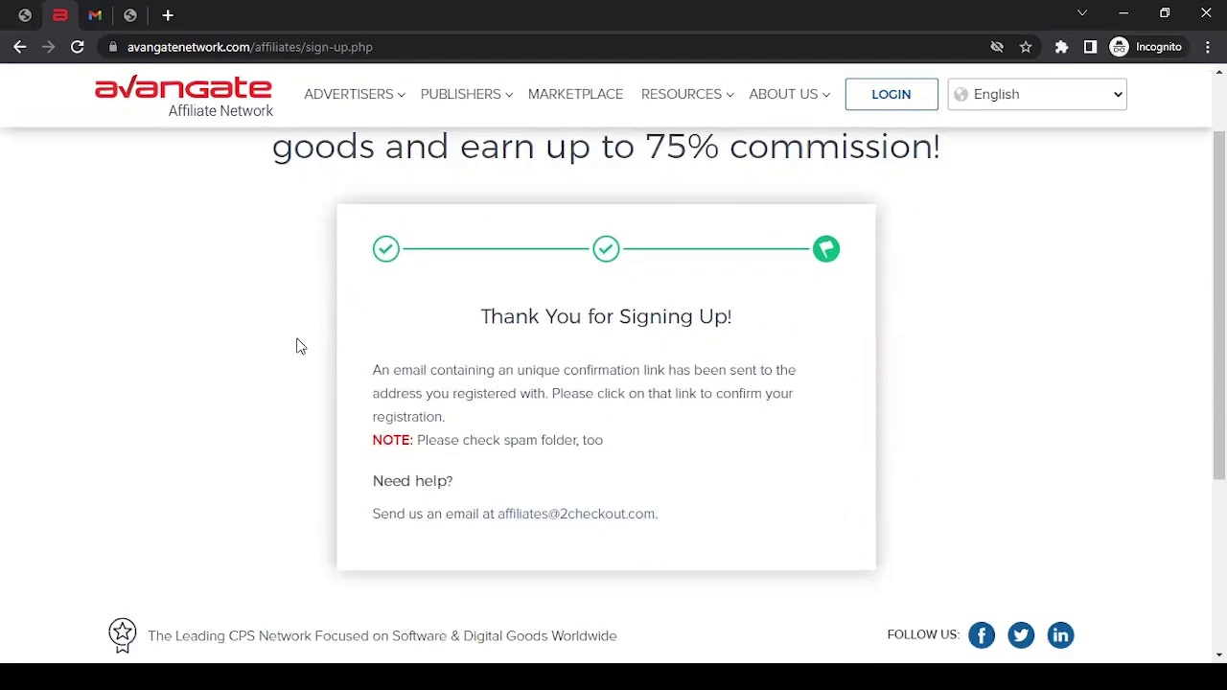
pyautogui.moveTo(375, 370); pyautogui.dragTo(507, 424)
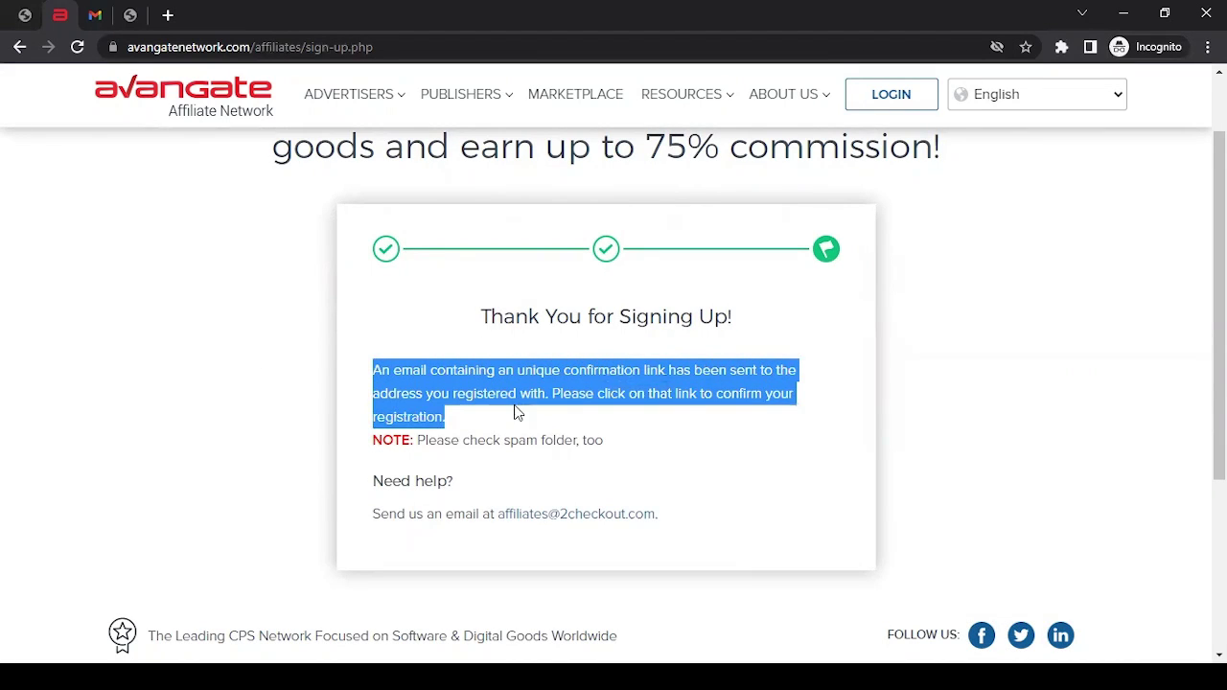
pyautogui.click(571, 395)
pyautogui.moveTo(570, 395); pyautogui.dragTo(518, 414)
pyautogui.click(518, 414)
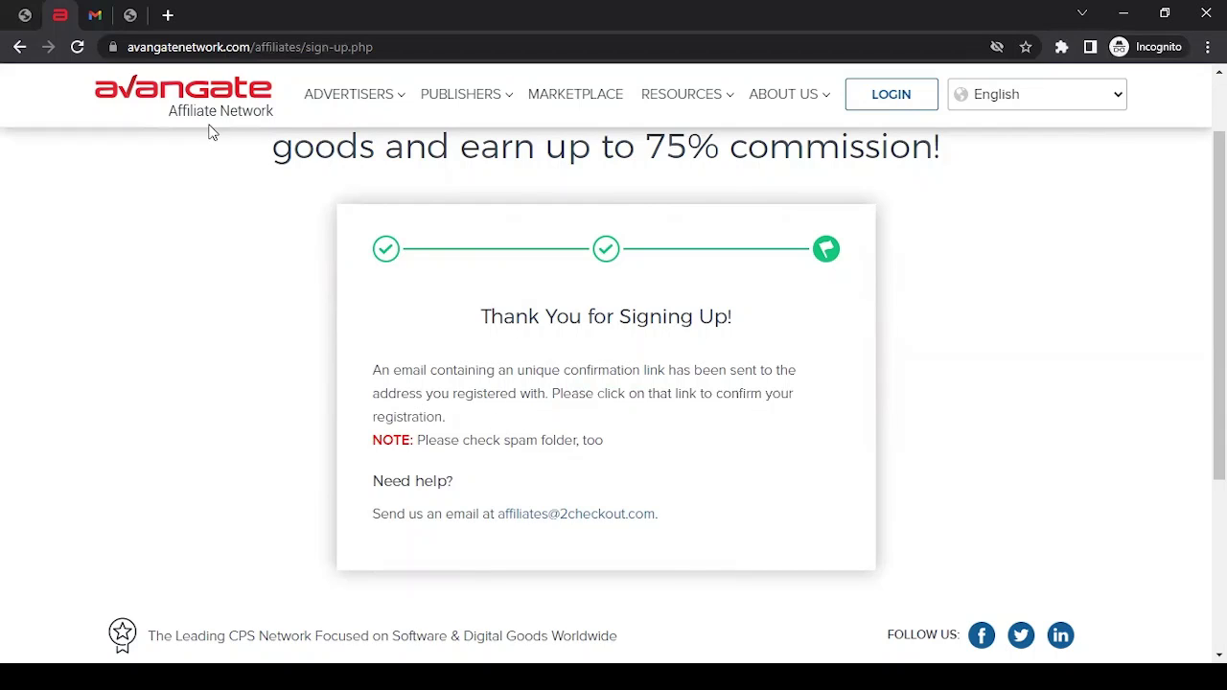
# - Switch to Gmail, open the Avangate registration confirmation e-mail and follow its activation link
pyautogui.click(96, 15)
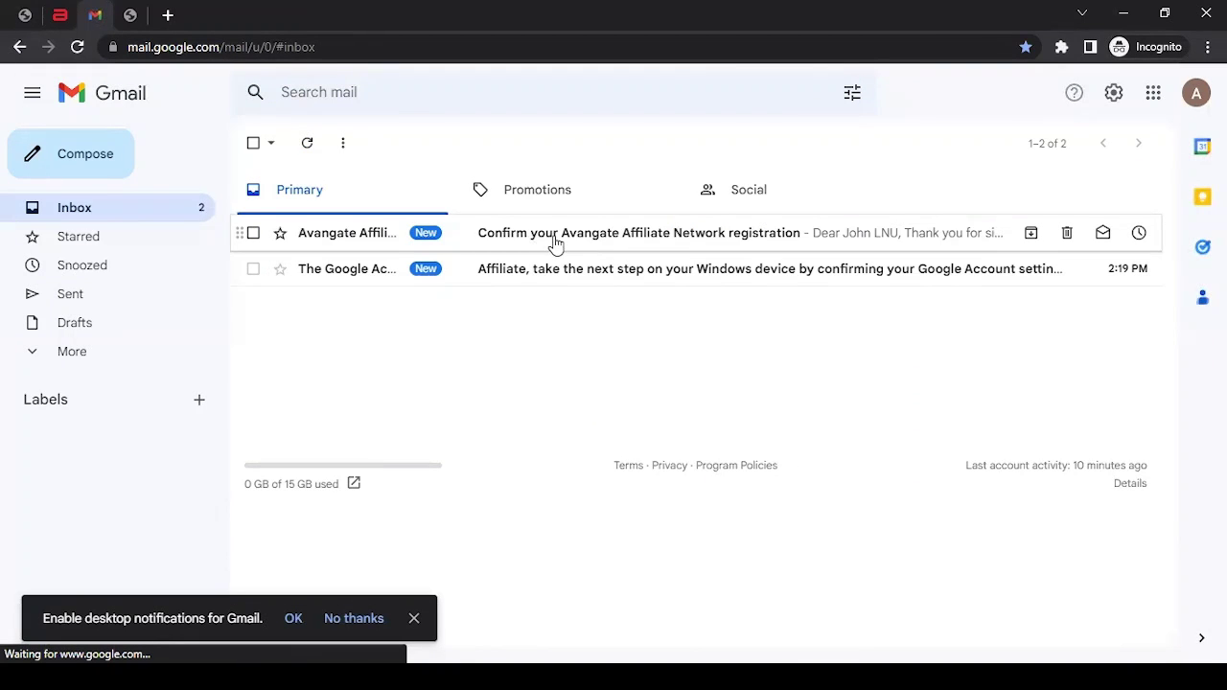
pyautogui.click(555, 244)
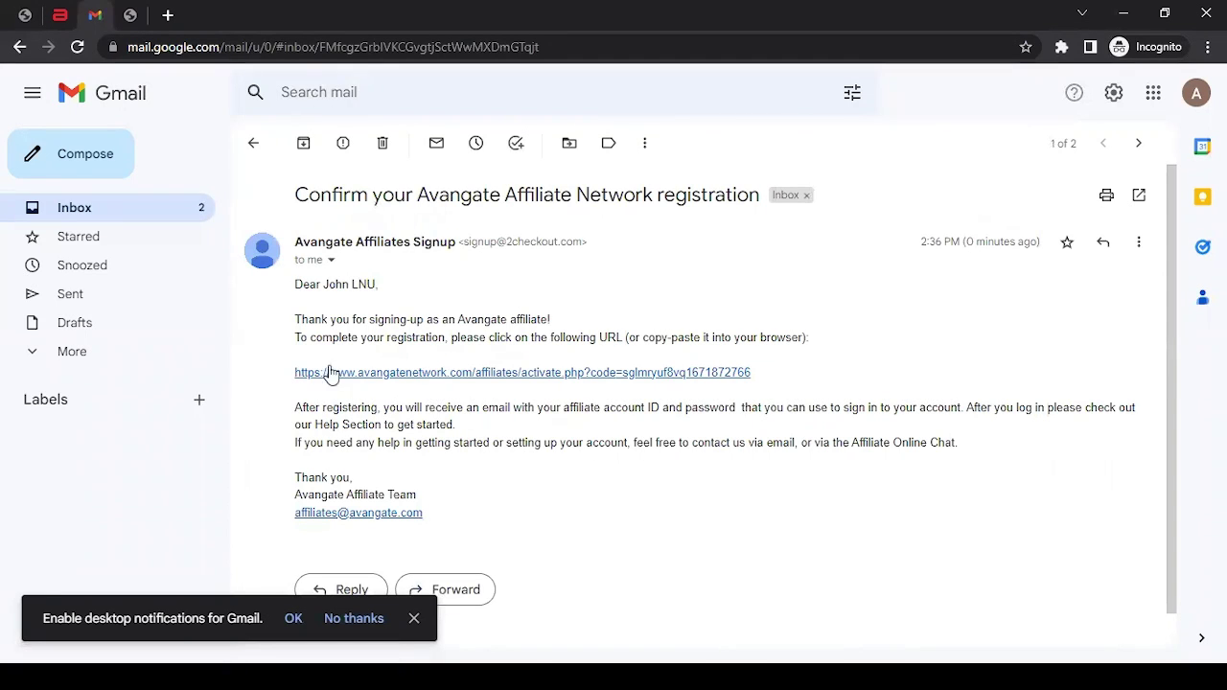
pyautogui.moveTo(324, 409); pyautogui.dragTo(1027, 433)
pyautogui.click(1027, 432)
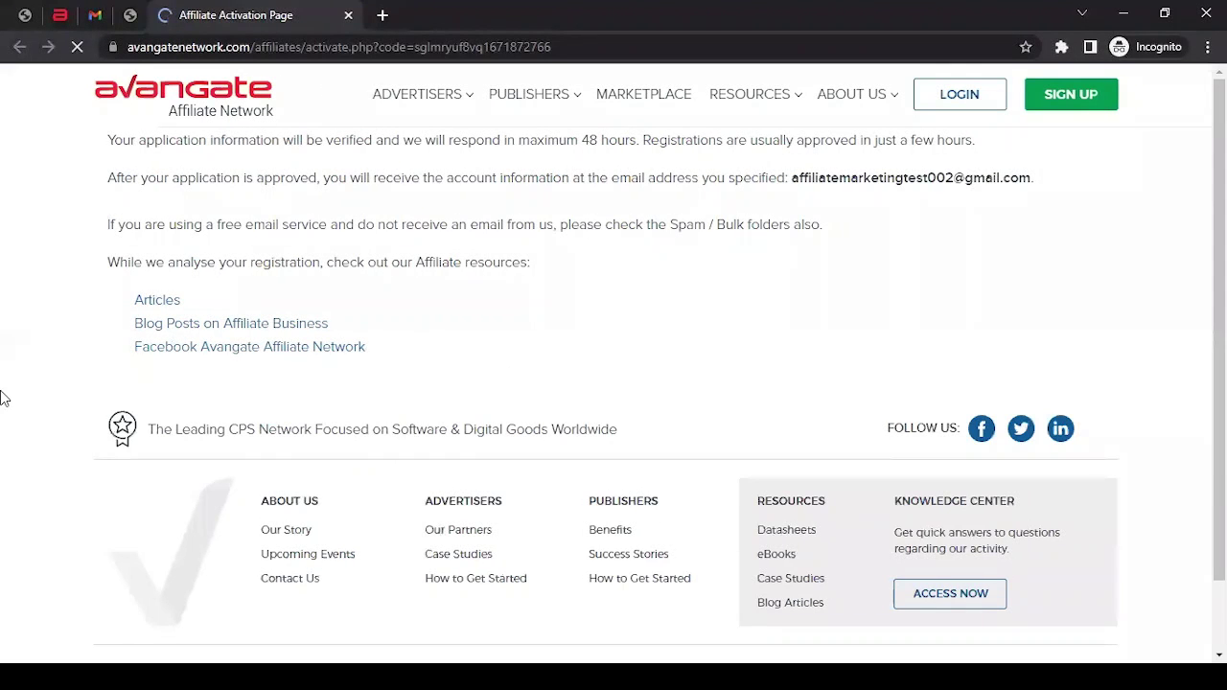
# - Read on the activation page how long verification and approval of the application take
pyautogui.moveTo(114, 140); pyautogui.dragTo(631, 135)
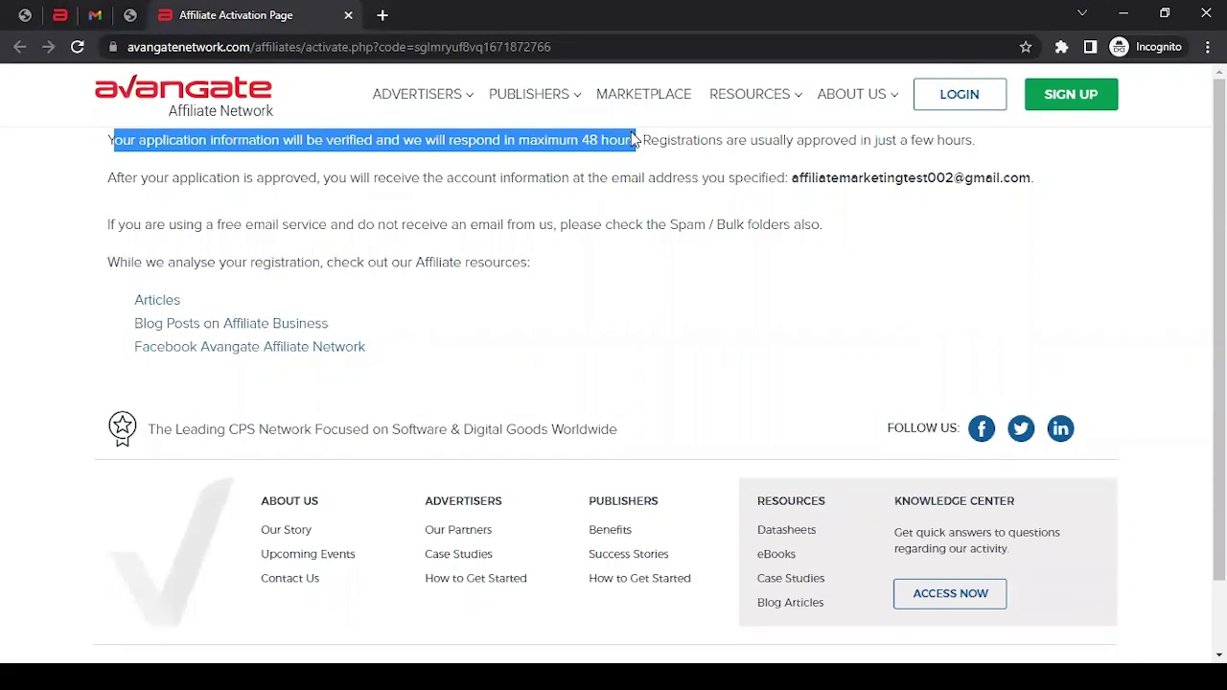
pyautogui.moveTo(685, 140); pyautogui.dragTo(997, 142)
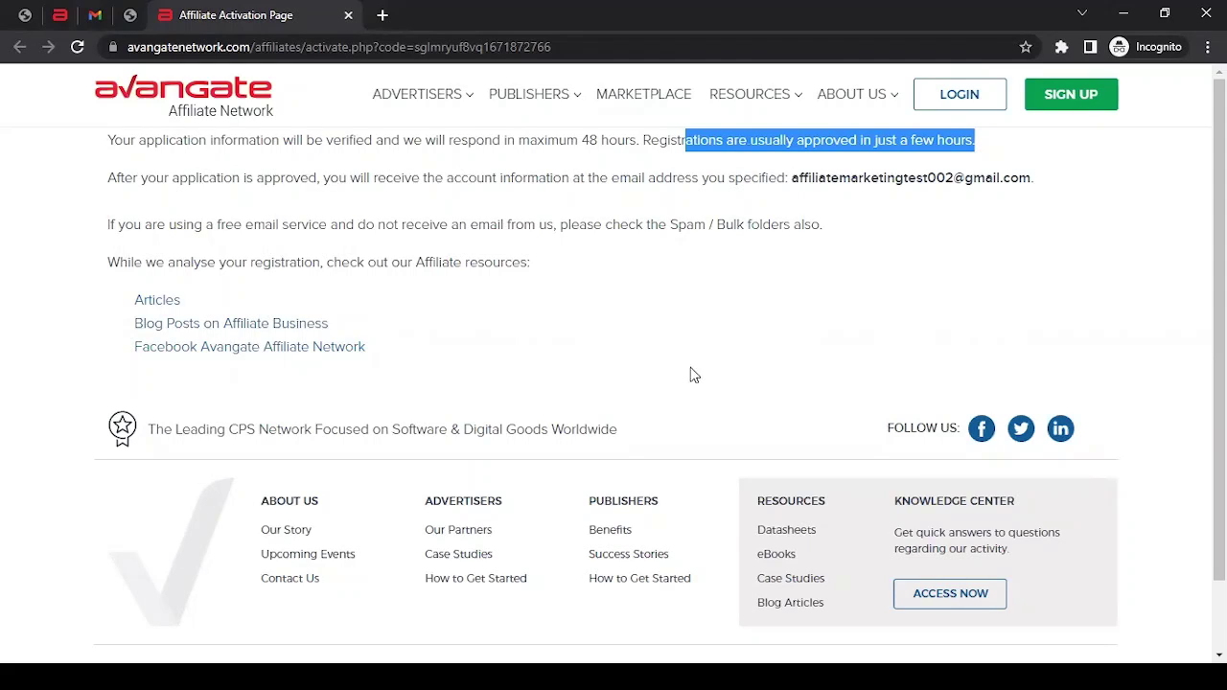
pyautogui.click(614, 302)
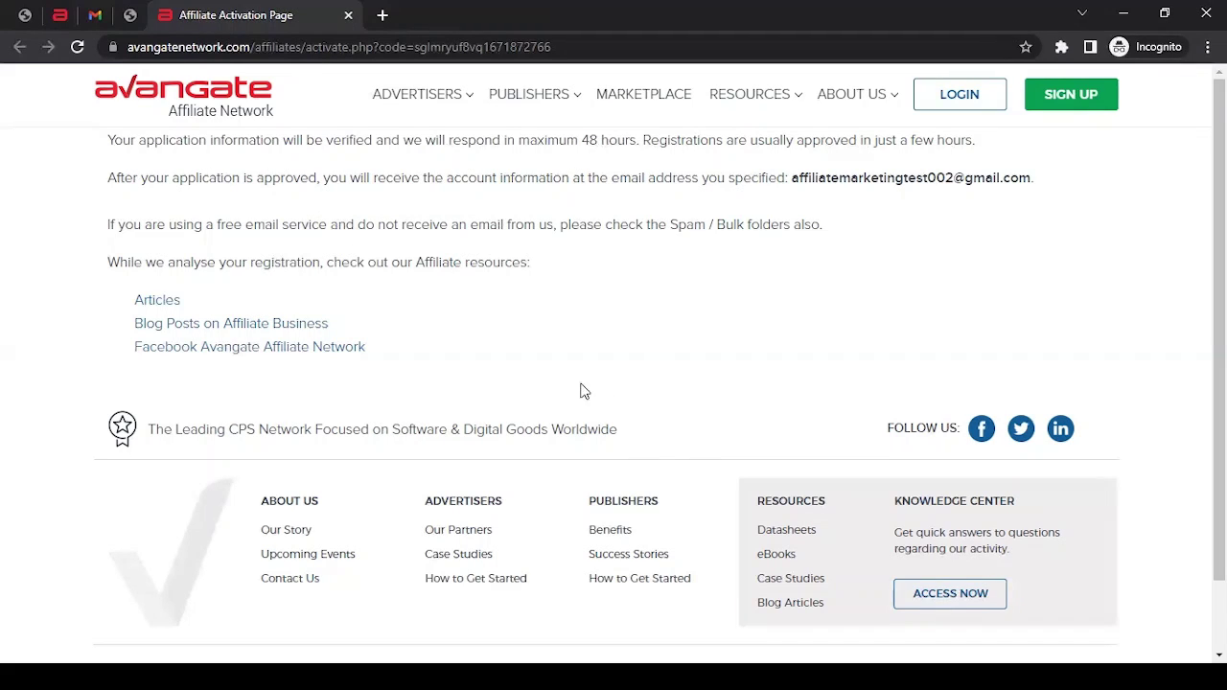
# - Return to the sign-up completion page and examine its help section for the support contact
pyautogui.click(132, 14)
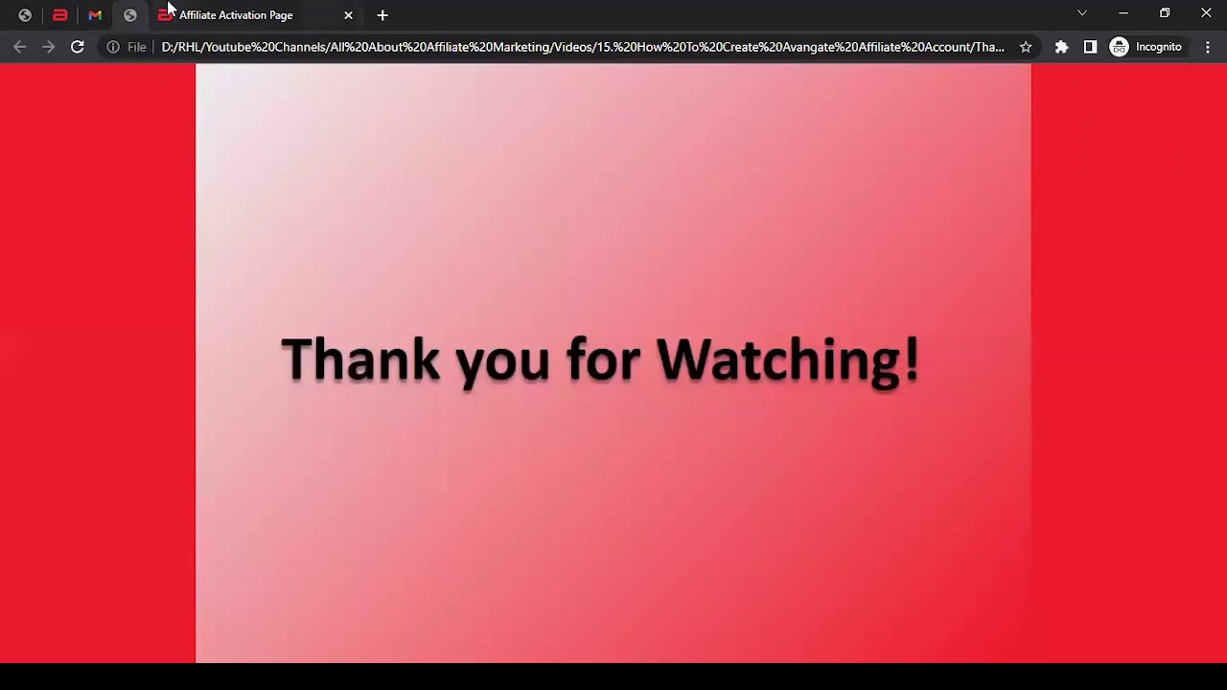
pyautogui.click(166, 13)
pyautogui.click(60, 15)
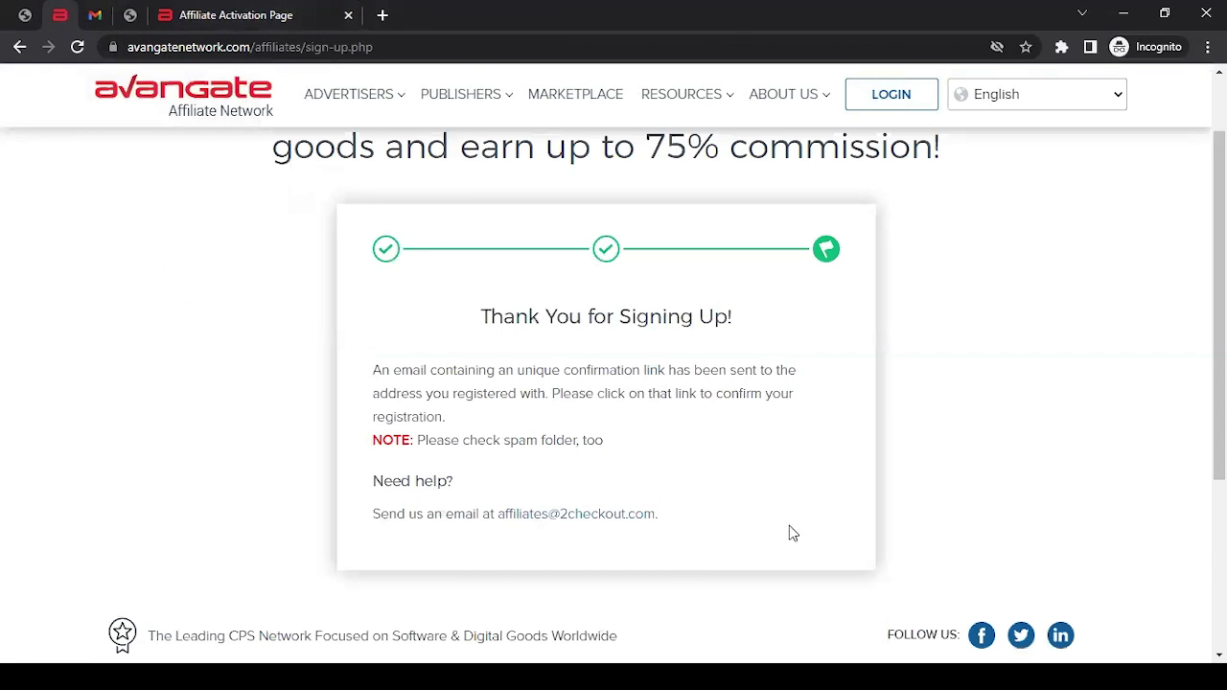
pyautogui.moveTo(482, 326); pyautogui.dragTo(706, 326)
pyautogui.click(583, 480)
pyautogui.moveTo(416, 514); pyautogui.dragTo(454, 516)
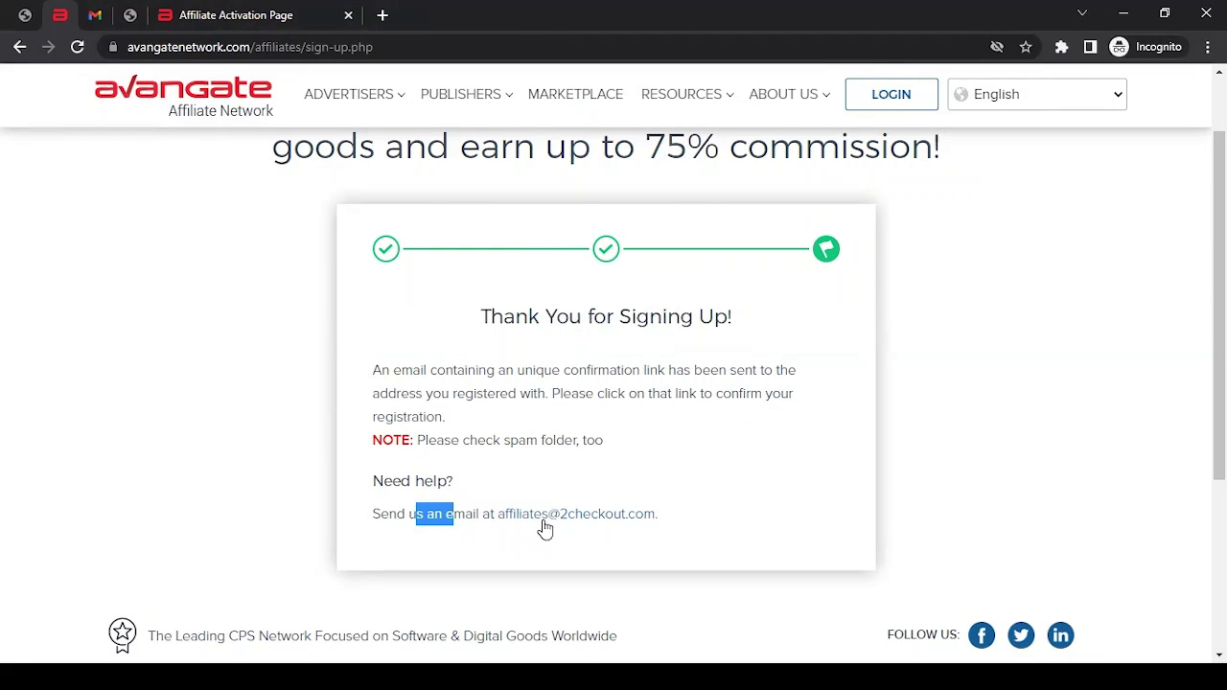
pyautogui.click(658, 518)
pyautogui.moveTo(658, 519); pyautogui.dragTo(499, 525)
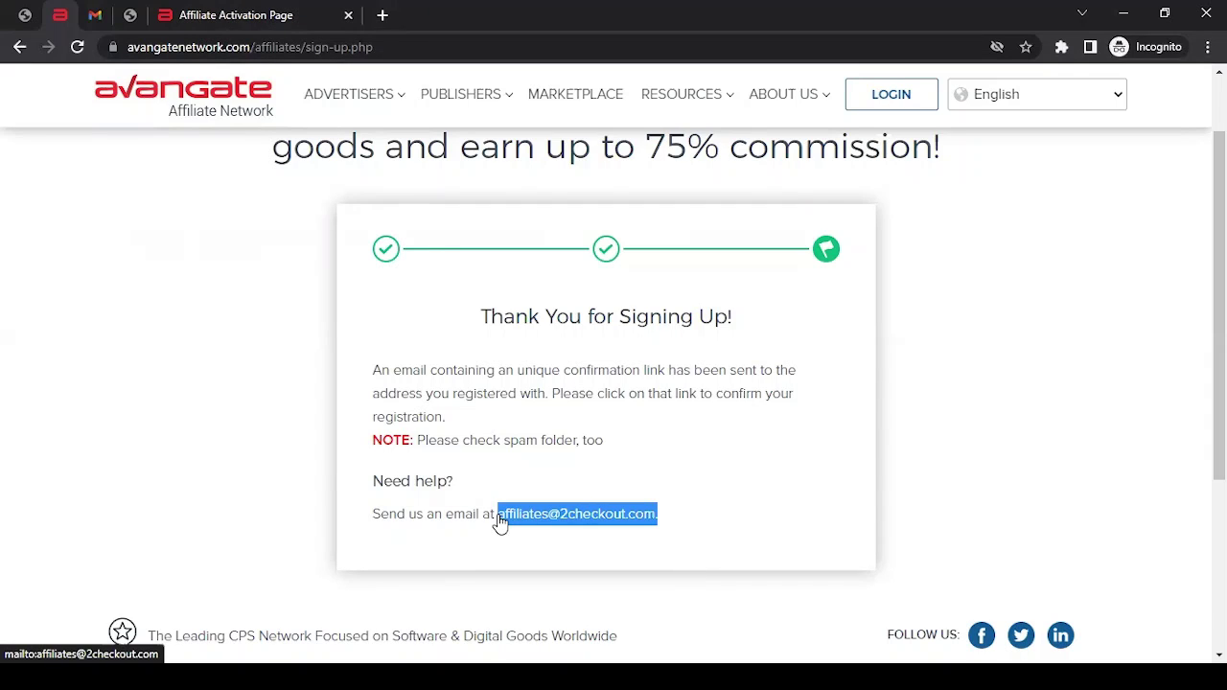
# - Go to the Avangate Network home page and open the affiliate login form with its e-mail and password fields
pyautogui.click(234, 103)
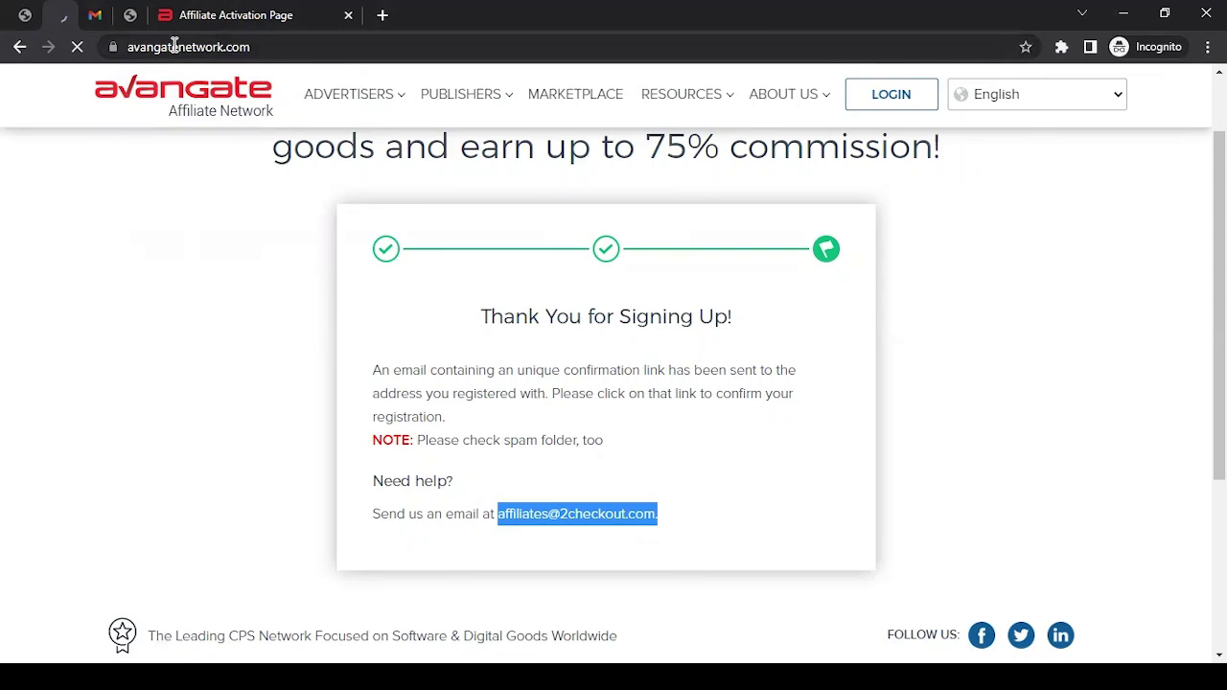
pyautogui.click(124, 46)
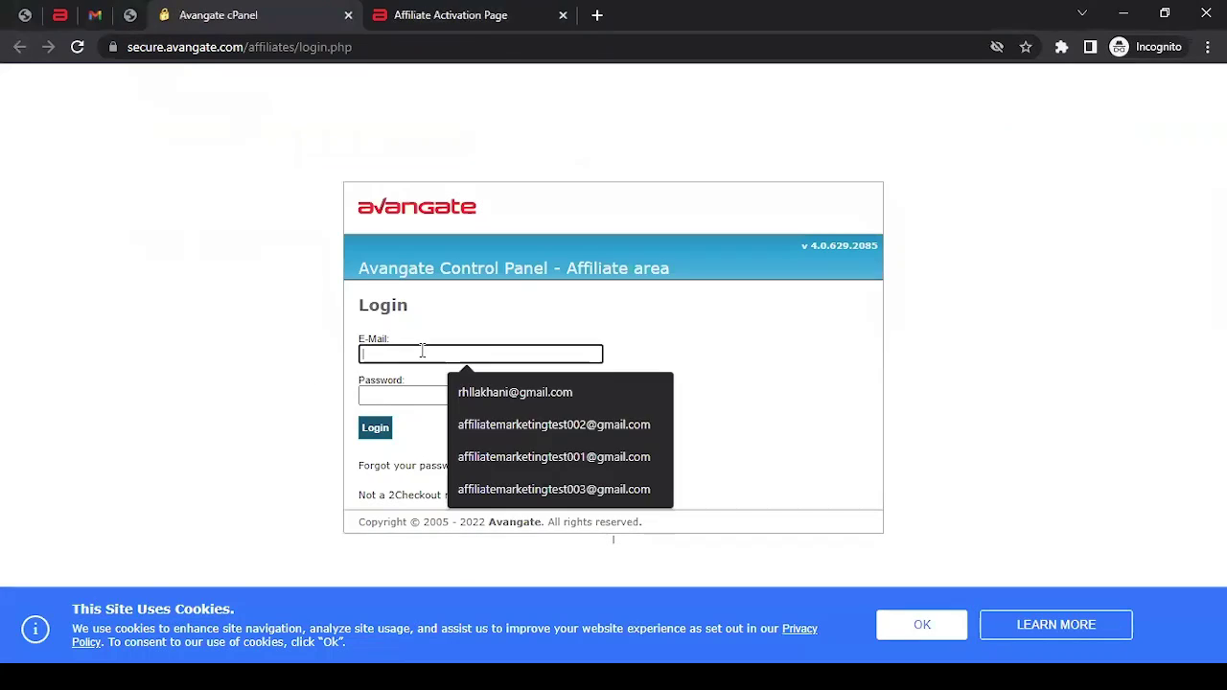
pyautogui.click(375, 396)
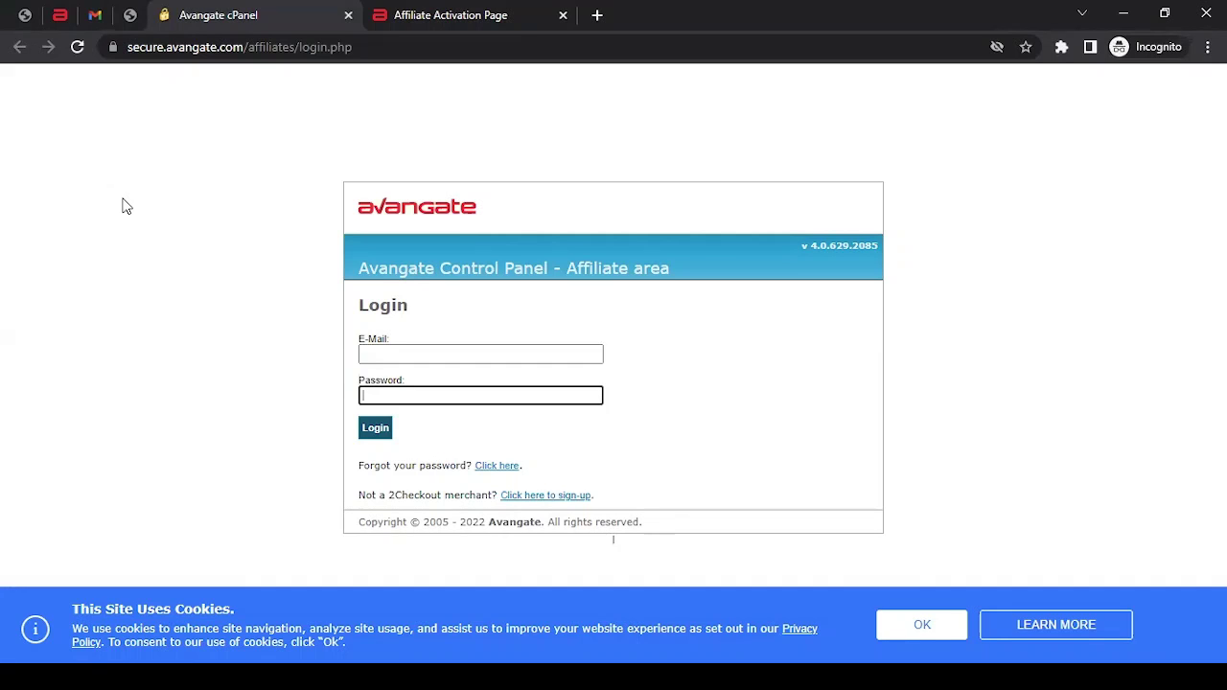
# - Return to the Avangate Network site, open its Contact Us page and find the Affiliate Inquiries section
pyautogui.click(59, 17)
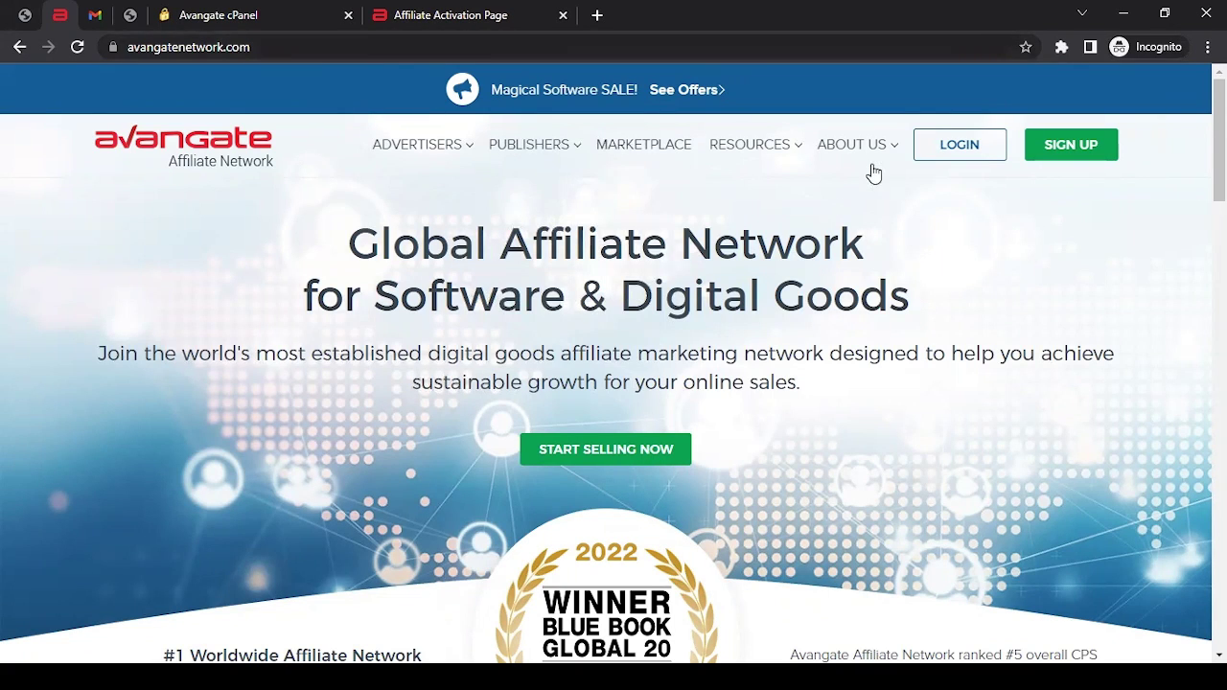
pyautogui.moveTo(873, 158)
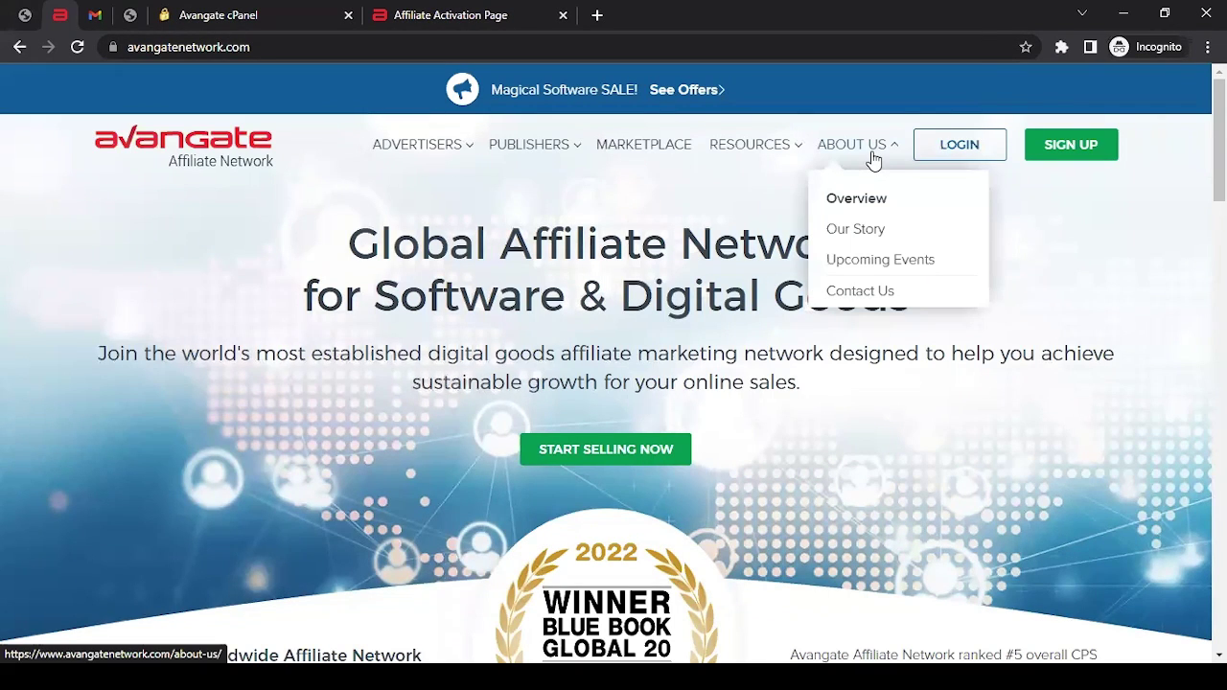
pyautogui.click(850, 301)
pyautogui.scroll(-2, 313, 309)
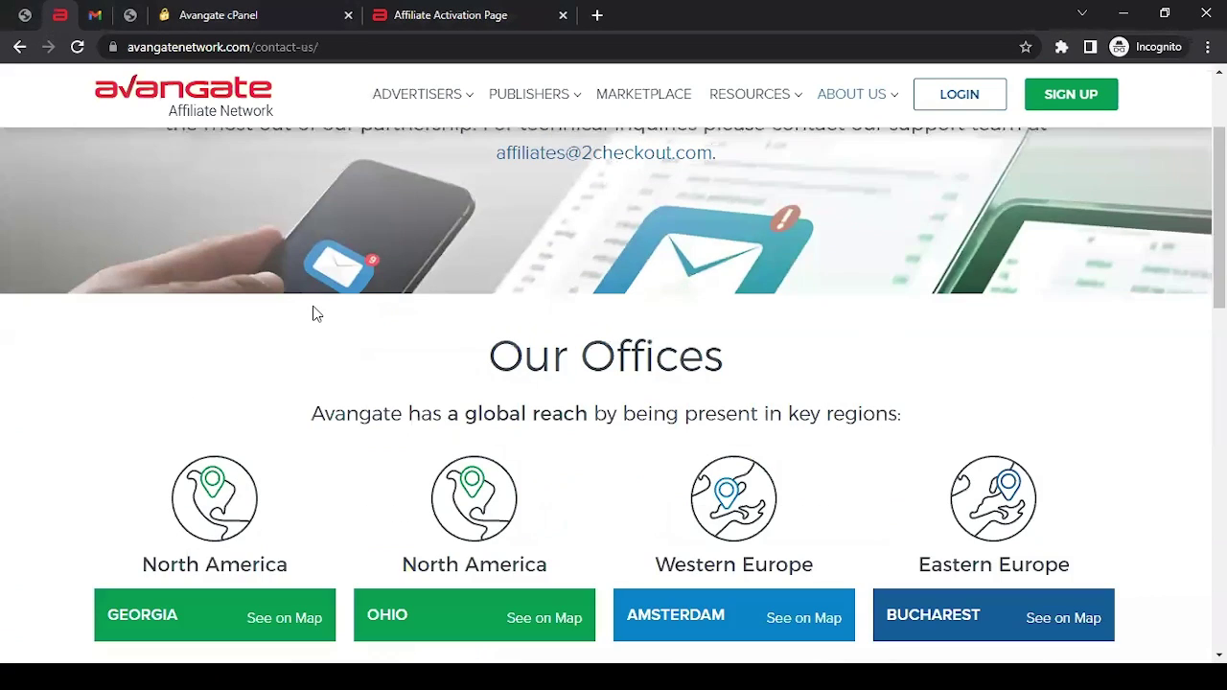
pyautogui.scroll(-8, 317, 314)
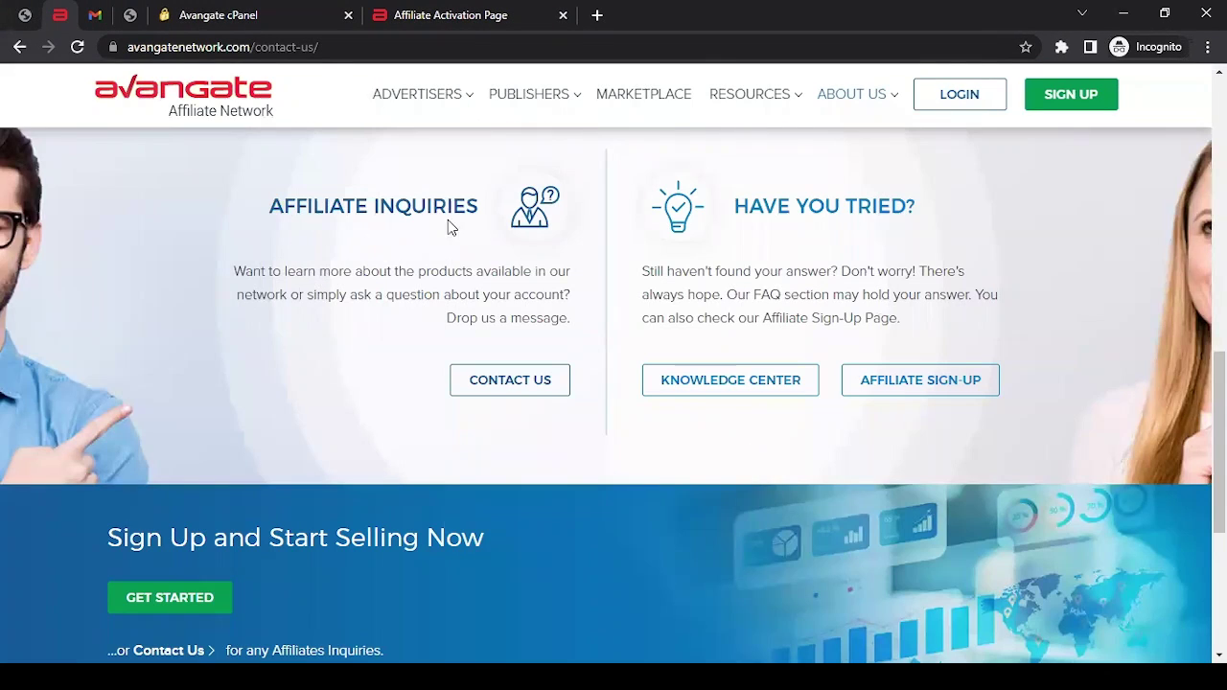
# - Open the affiliate inquiries contact form, review its fields from full name to message, and close it without sending
pyautogui.click(520, 387)
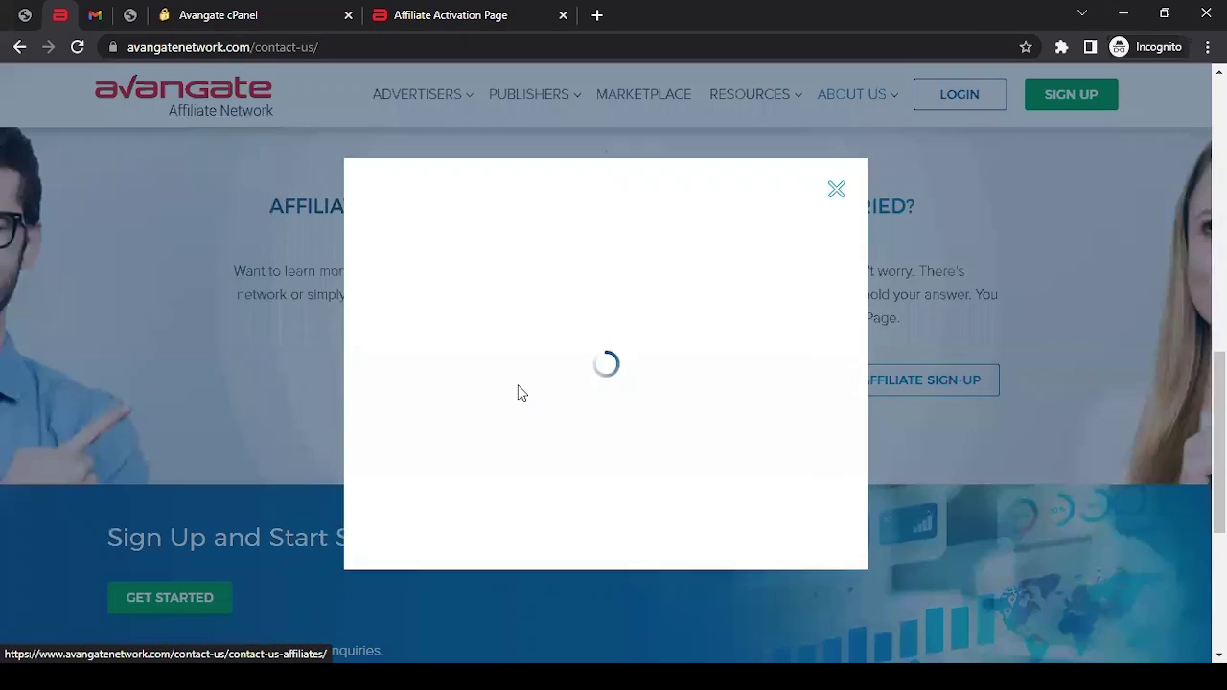
pyautogui.scroll(-5, 558, 331)
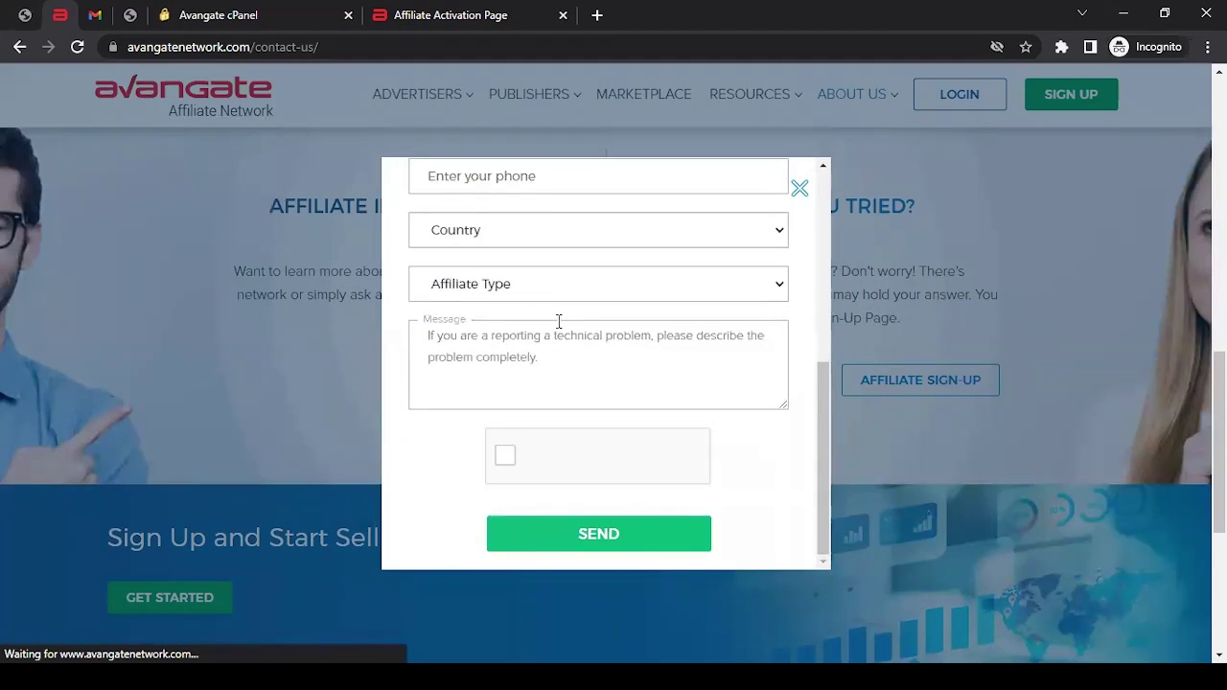
pyautogui.scroll(5, 558, 335)
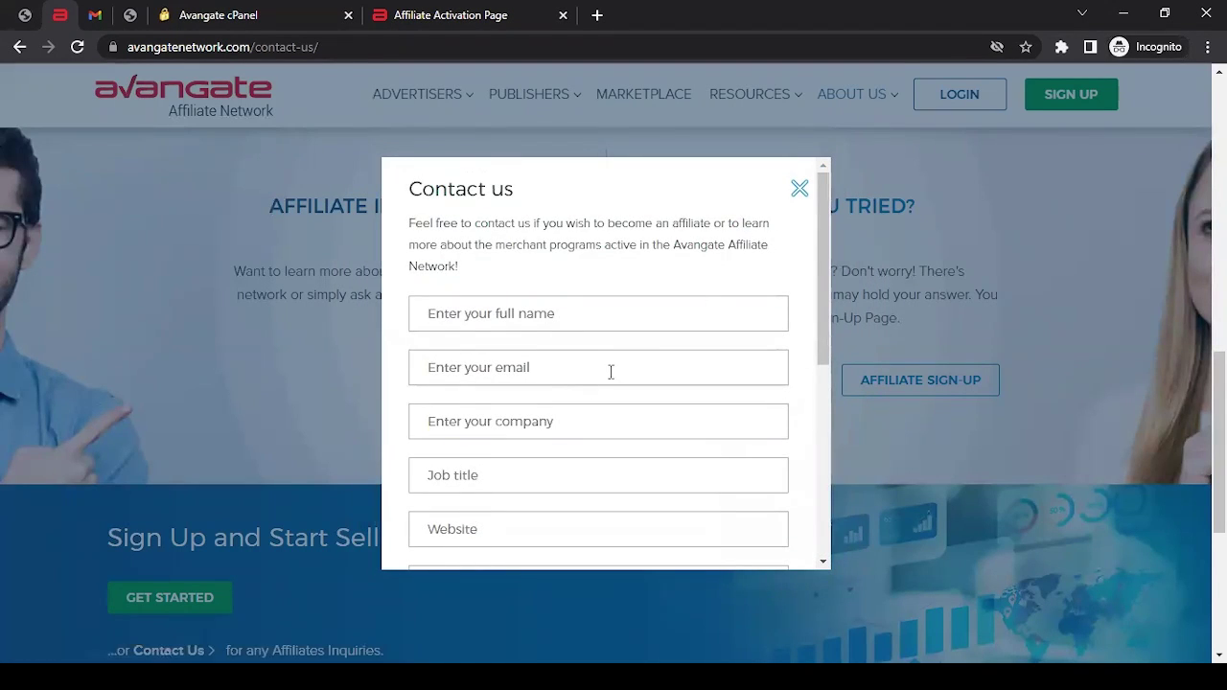
pyautogui.scroll(-5, 611, 384)
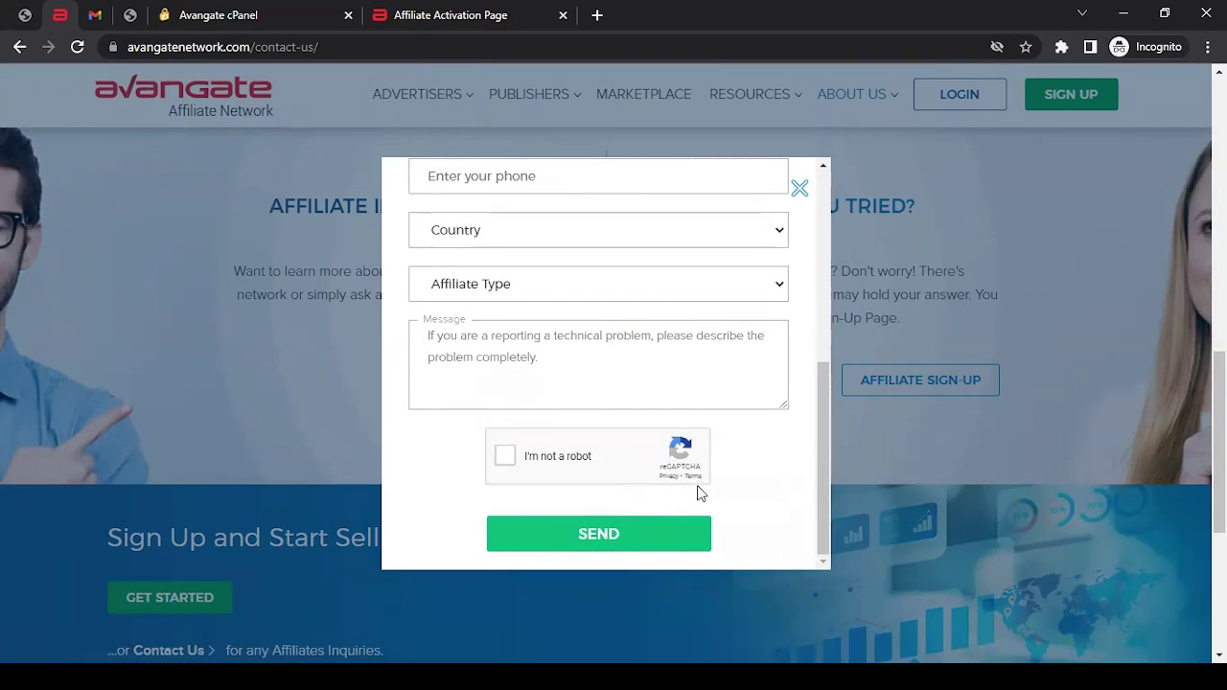
pyautogui.scroll(2, 803, 290)
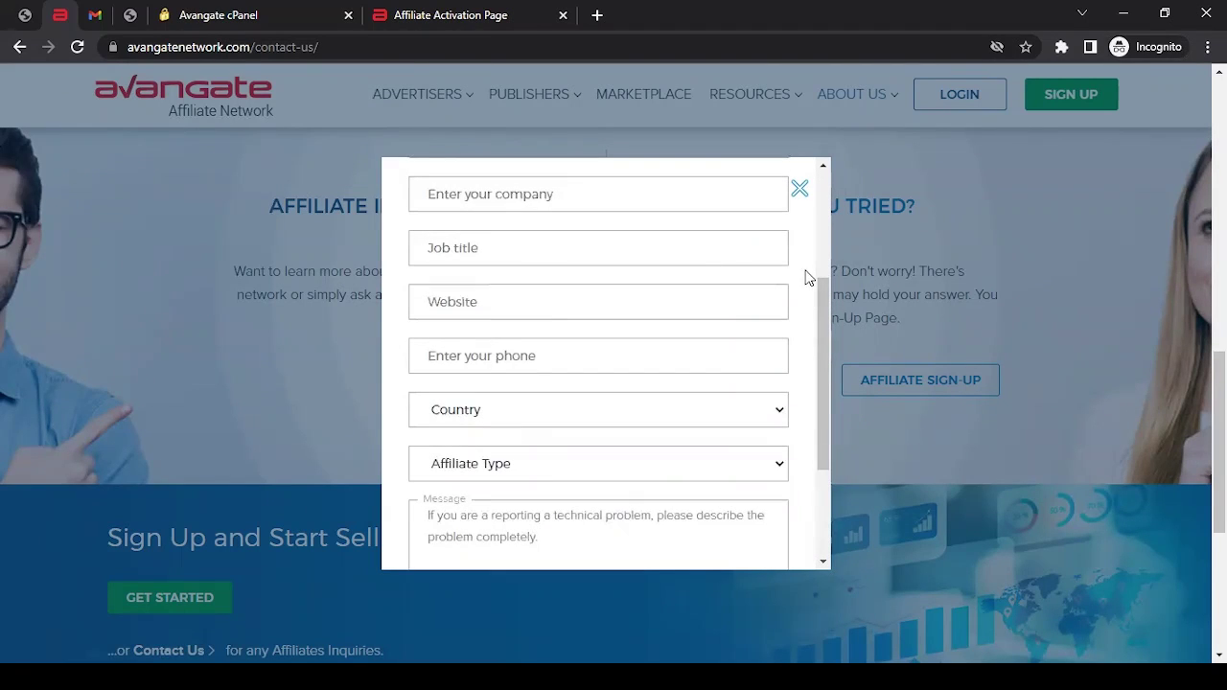
pyautogui.click(800, 191)
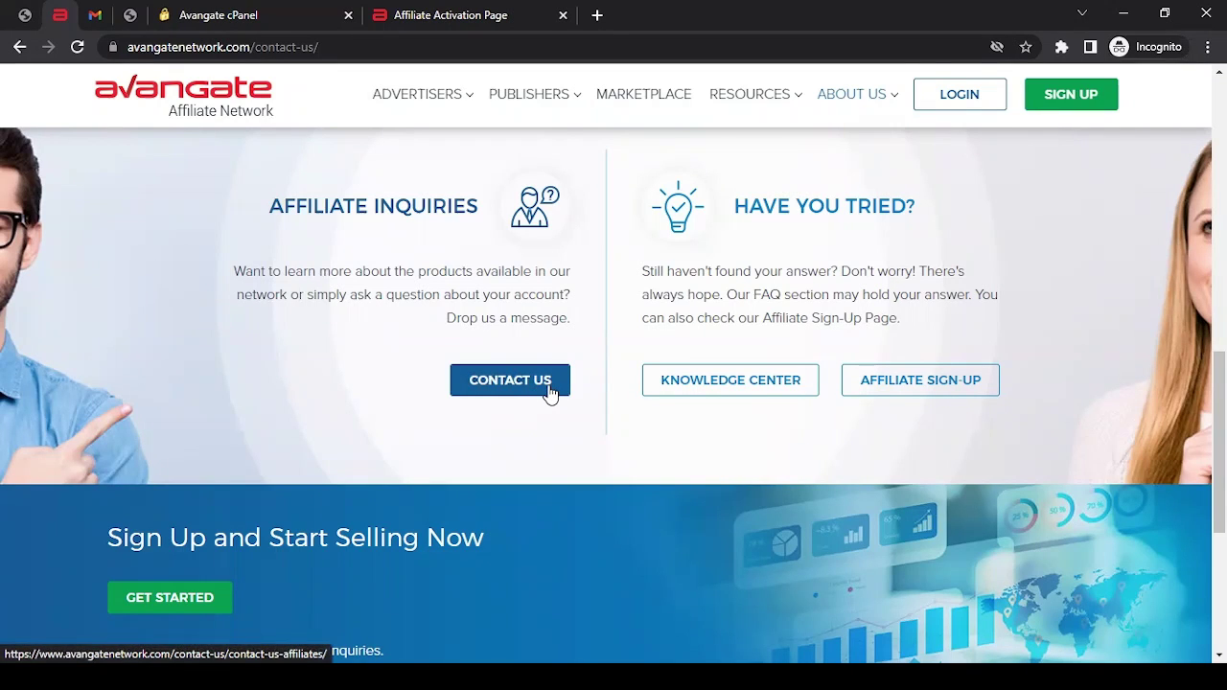
# - Open the Knowledge Center and look through its FAQ questions on the overview, sales and payments, and the Avangate Prepaid MasterCard
pyautogui.click(736, 385)
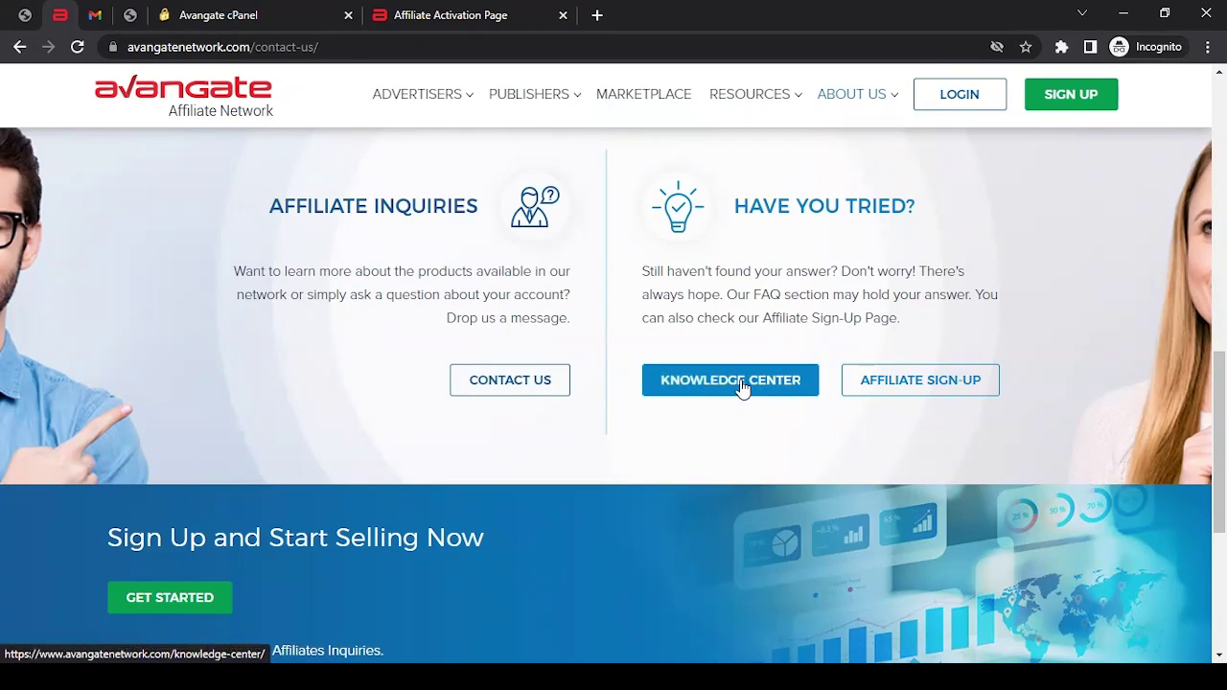
pyautogui.scroll(-3, 693, 449)
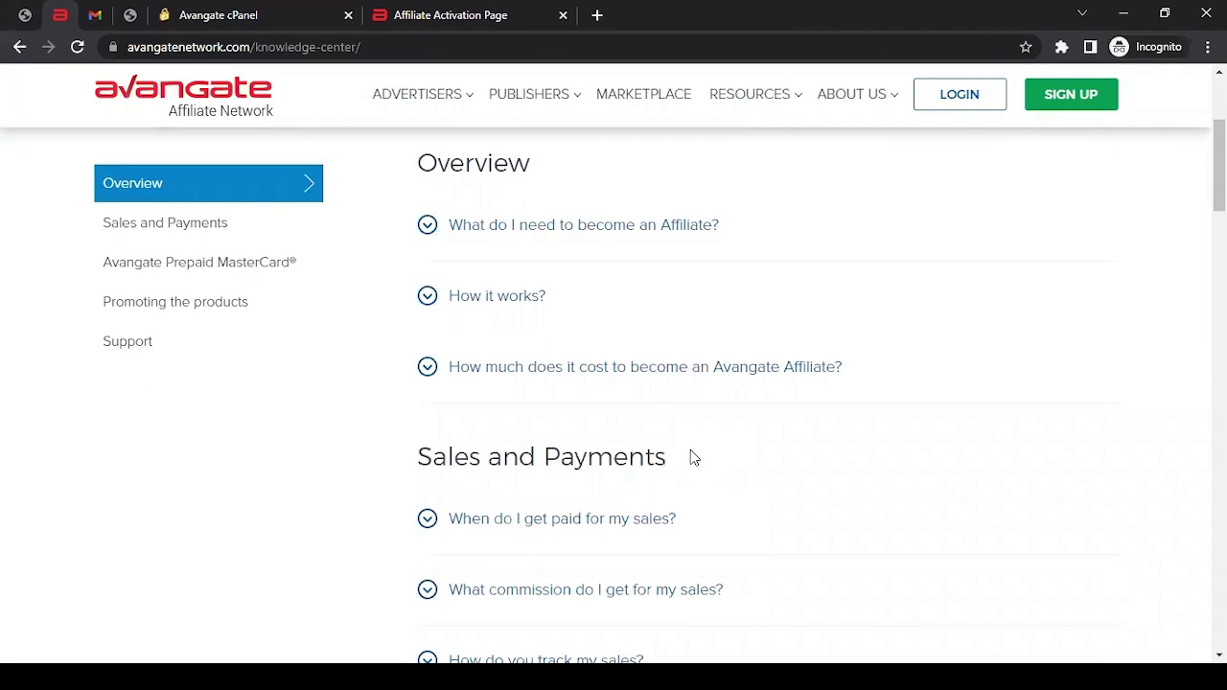
pyautogui.scroll(-5, 690, 450)
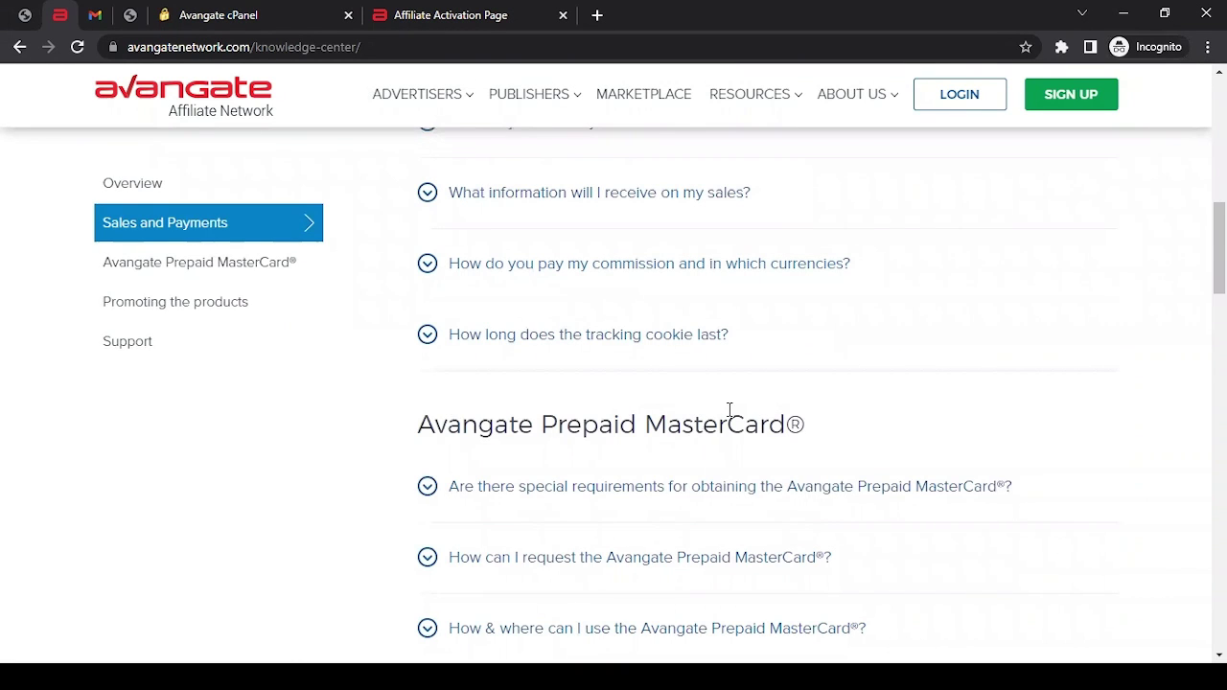
pyautogui.scroll(-5, 729, 413)
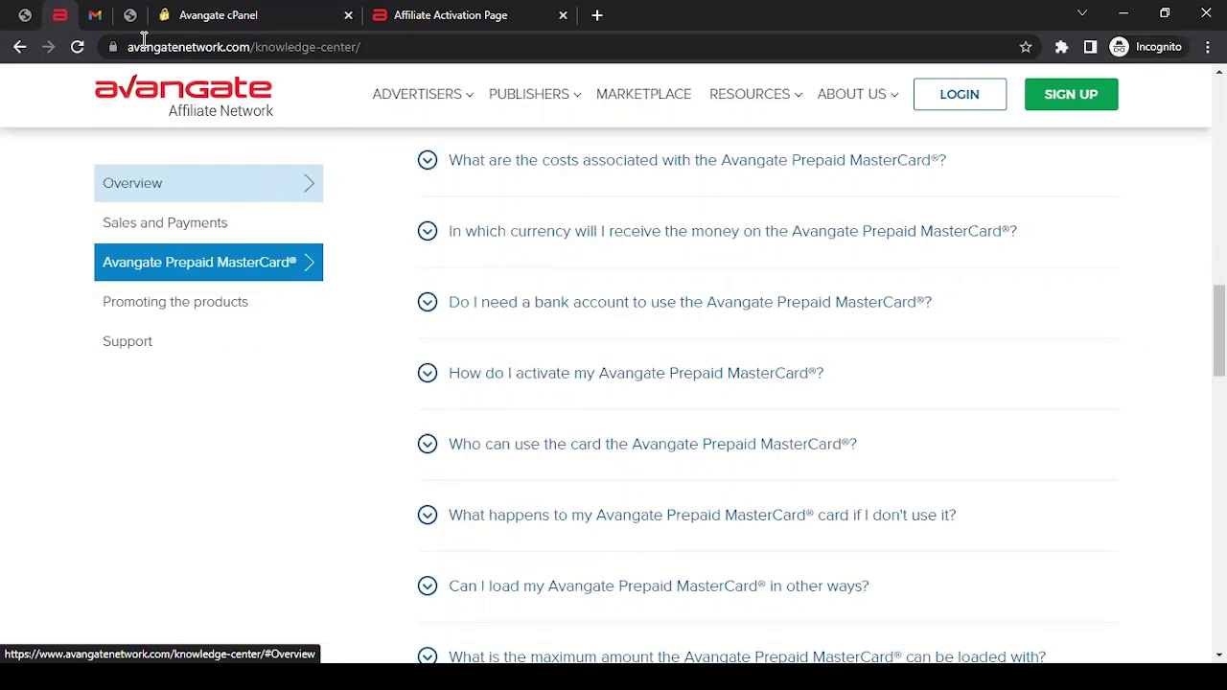
pyautogui.click(128, 15)
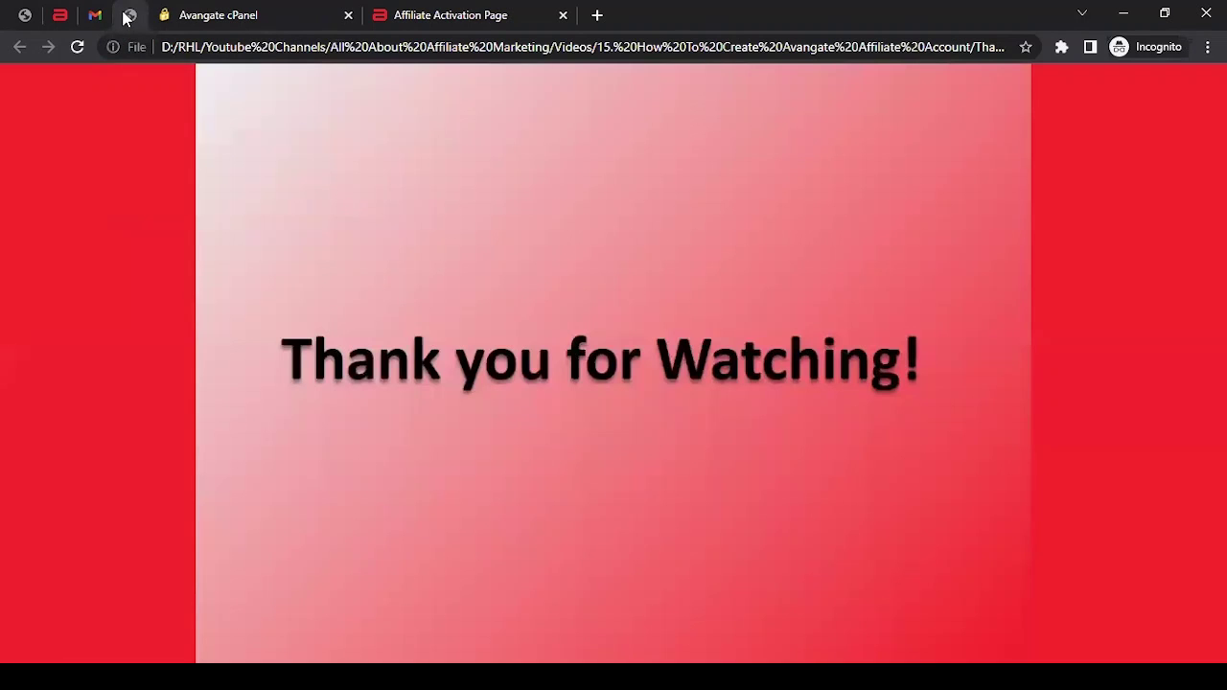